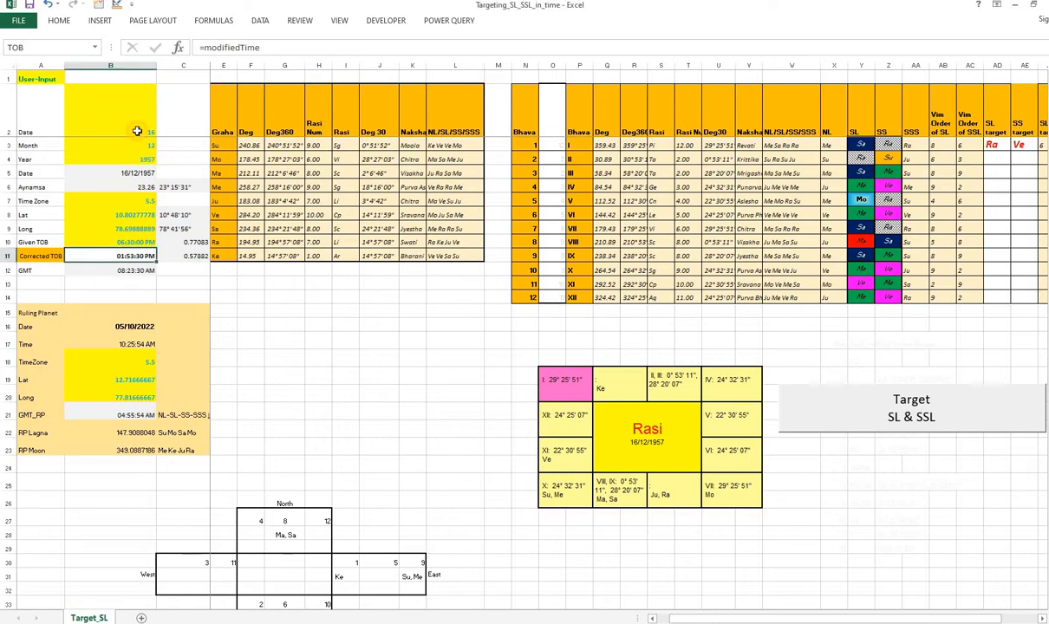
- Examine the birth data inputs: day, month, year, time zone and given time of birth
left_click(137, 131)
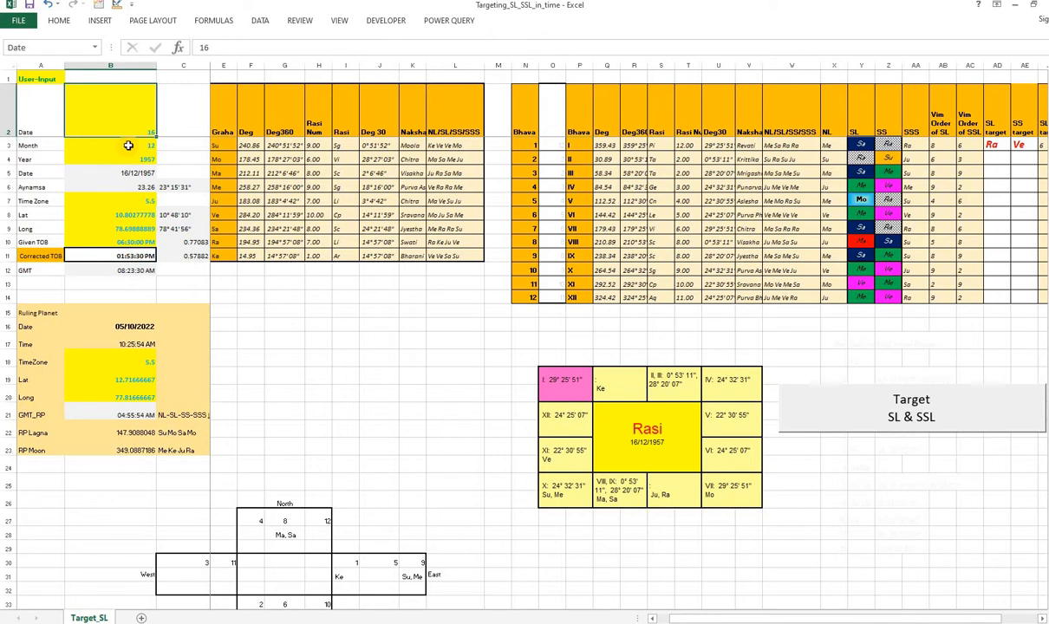
key("Down")
key("Down")
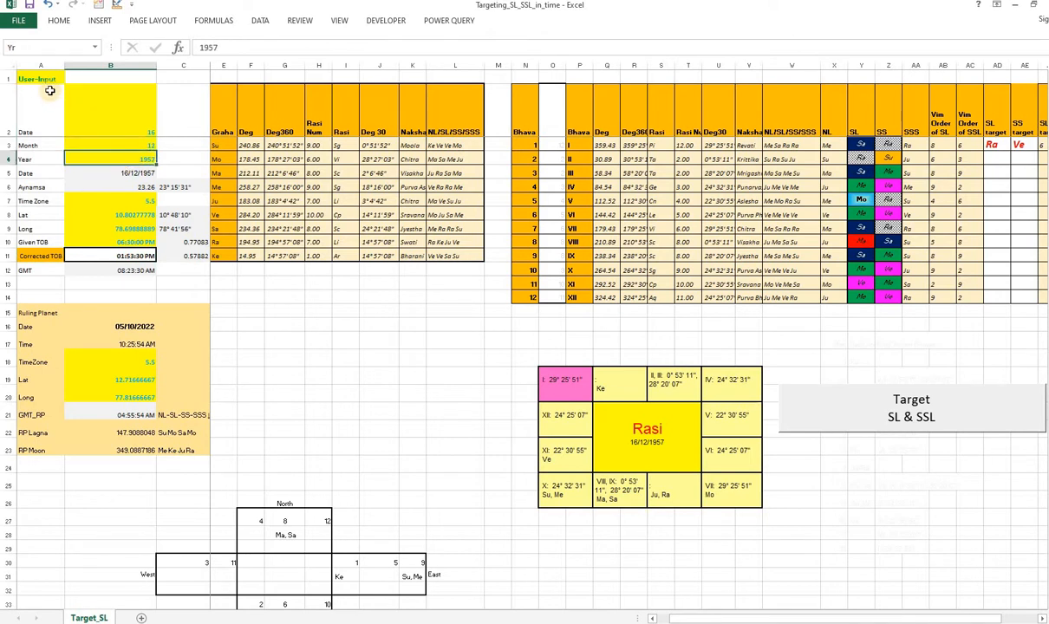
key("ctrl+Home")
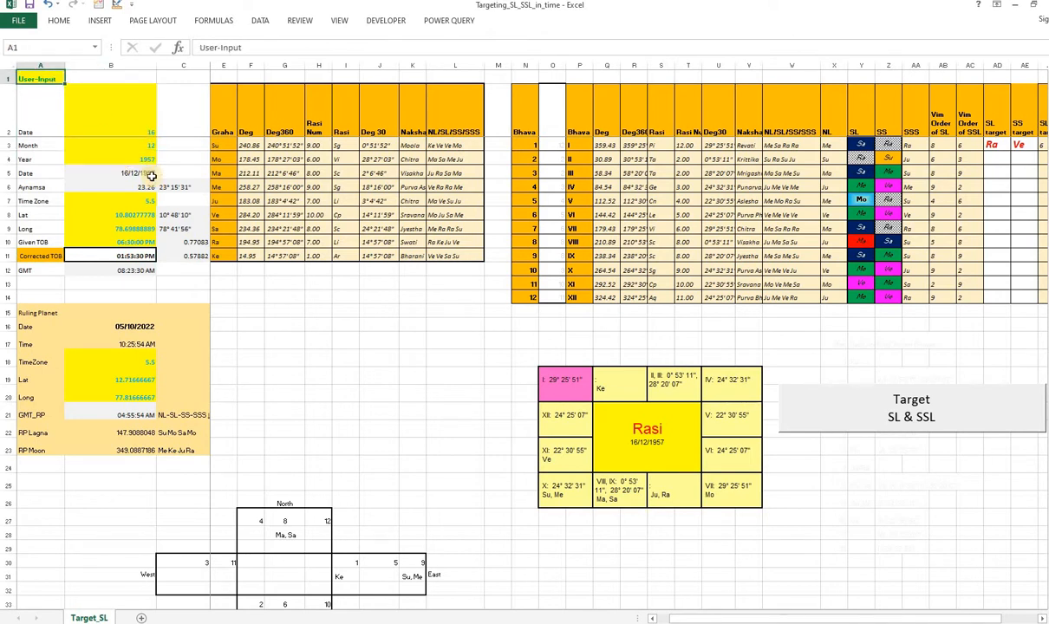
left_click(132, 203)
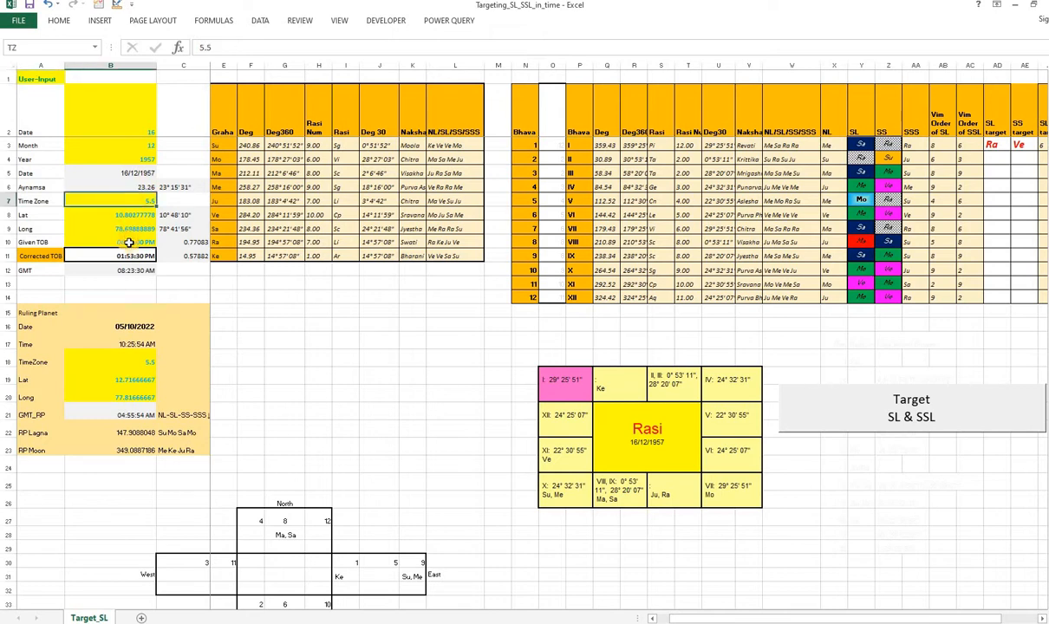
left_click(148, 242)
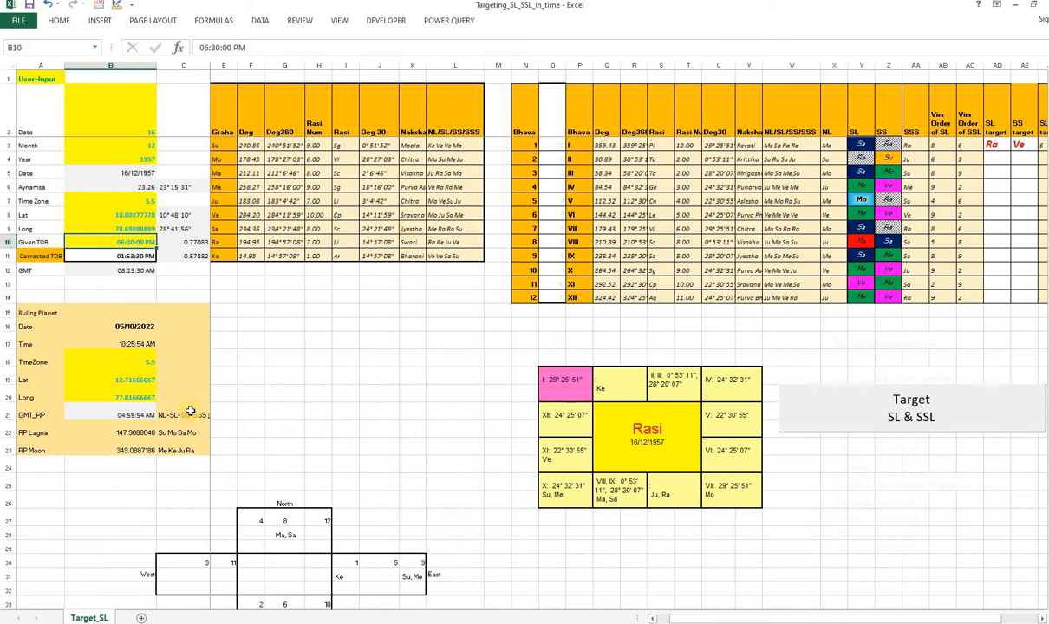
left_click(239, 323)
left_click(113, 240)
- Examine the Ruling Planet section: date, time, time zone, latitude, longitude and the NL-SL-SS-SSS lords of RP Lagna and RP Moon
left_click(107, 305)
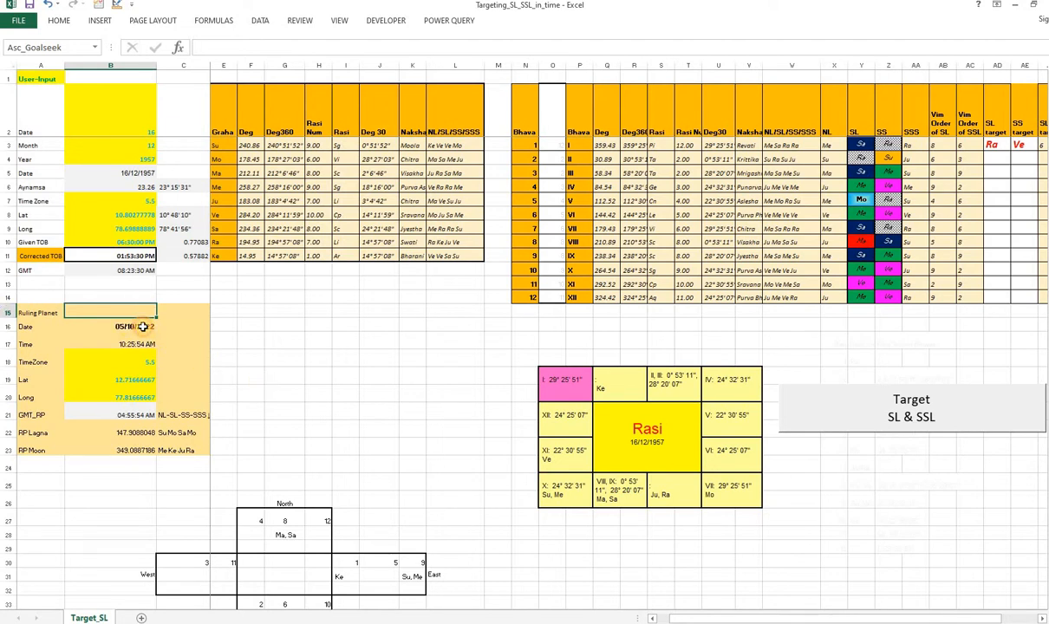
left_click(143, 326)
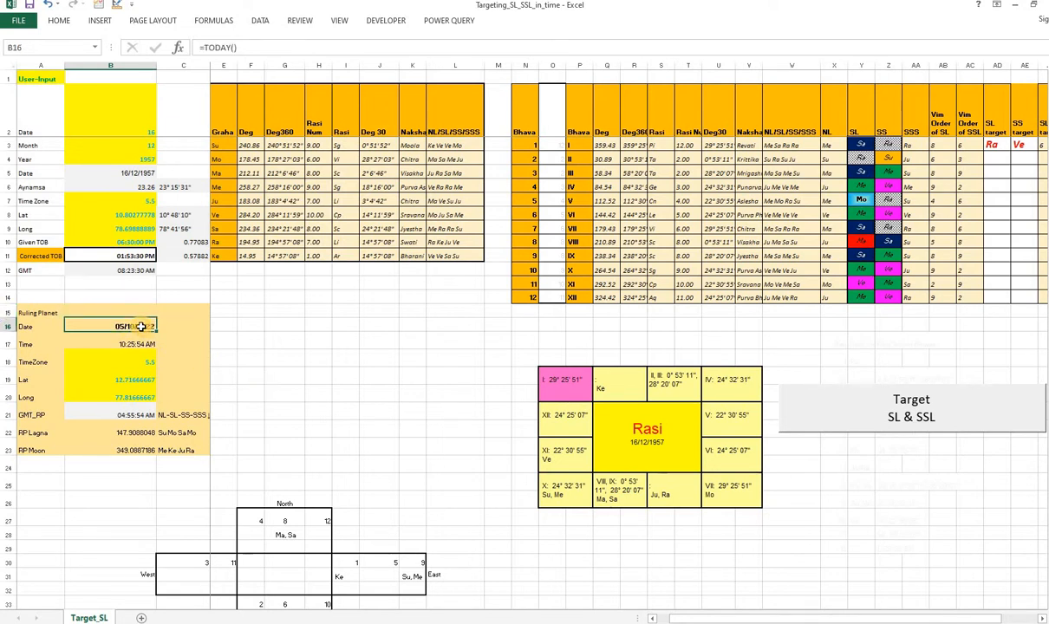
left_click(109, 345)
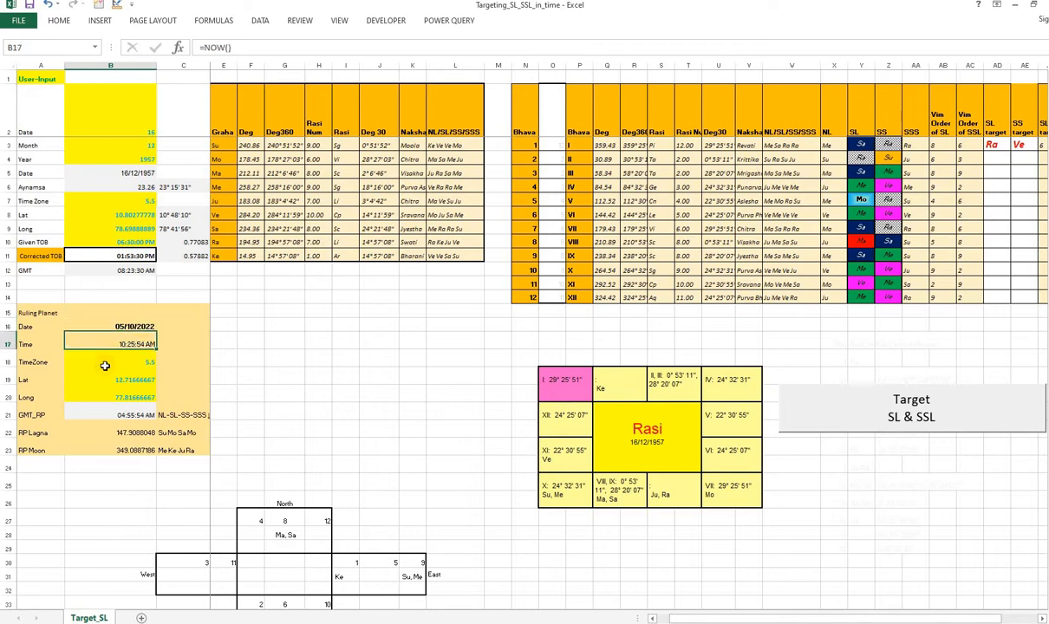
left_click(105, 362)
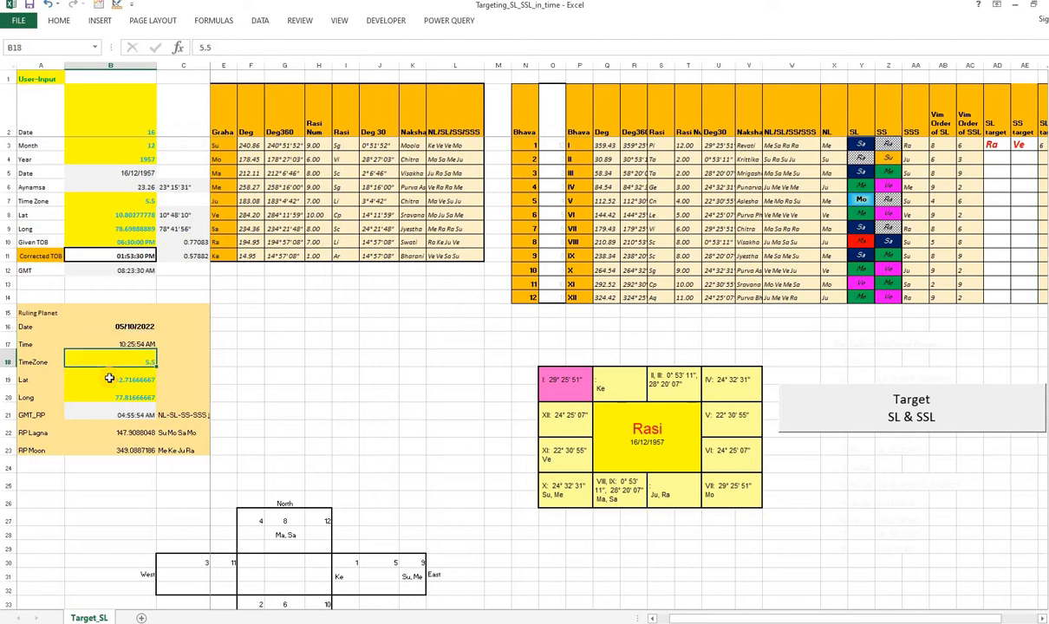
left_click(109, 379)
left_click(109, 398)
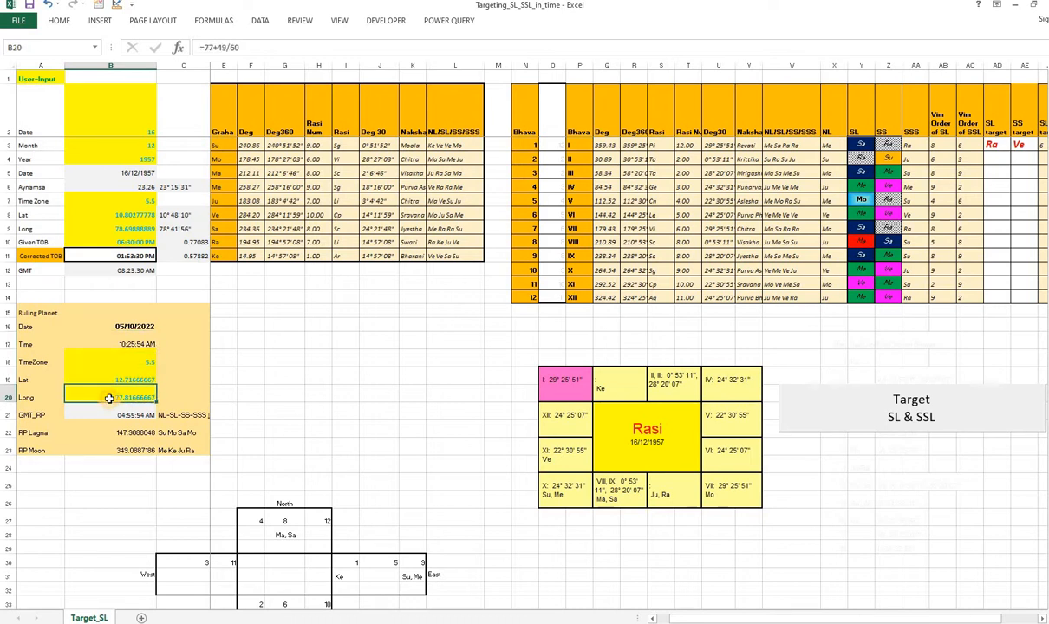
left_click(173, 416)
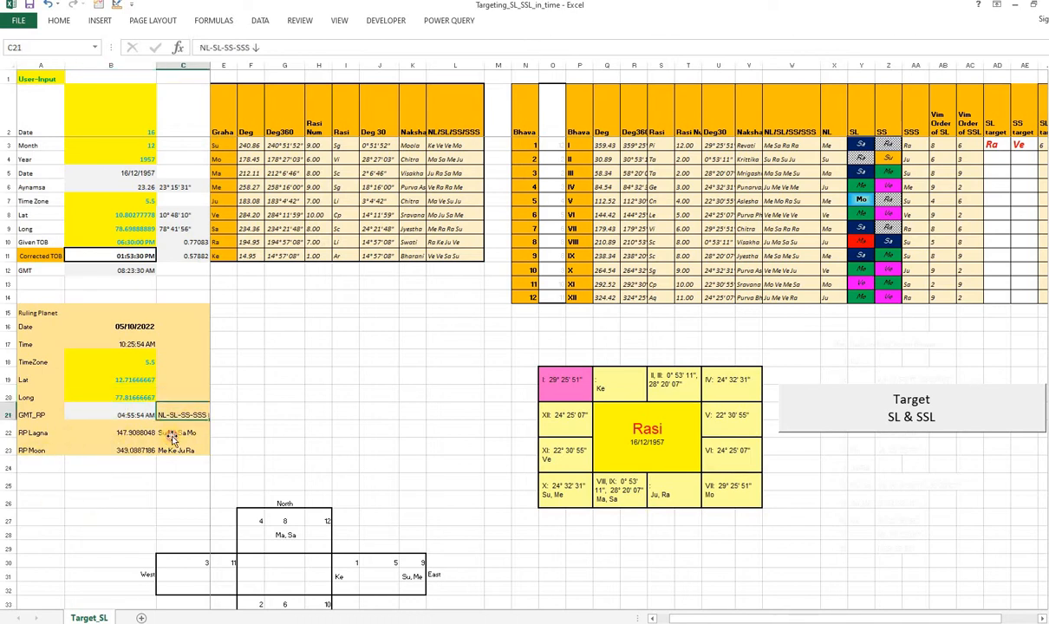
left_click(165, 440)
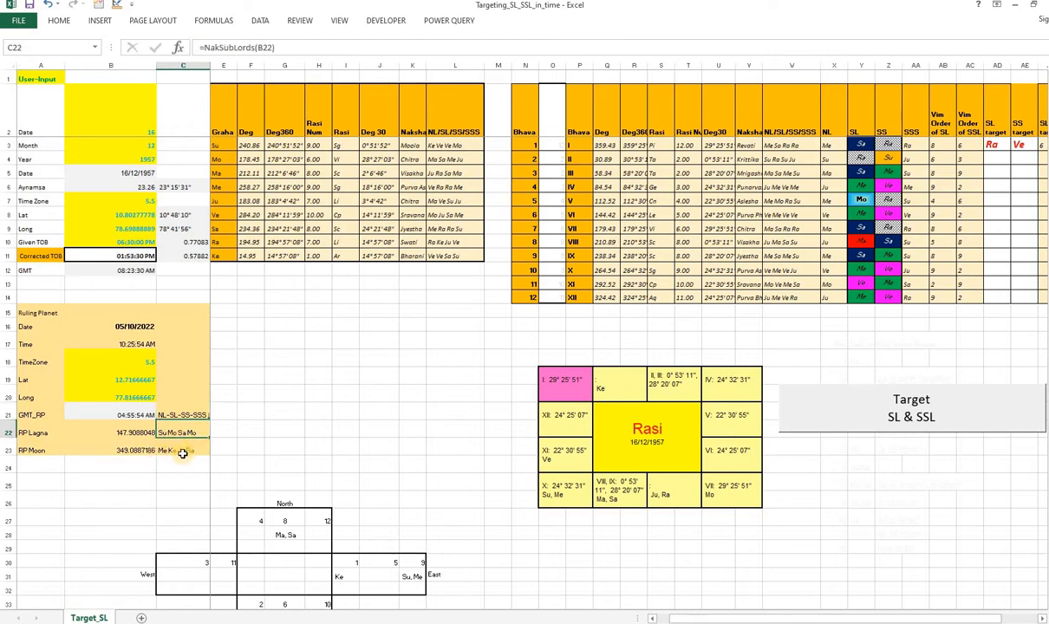
left_click(185, 450)
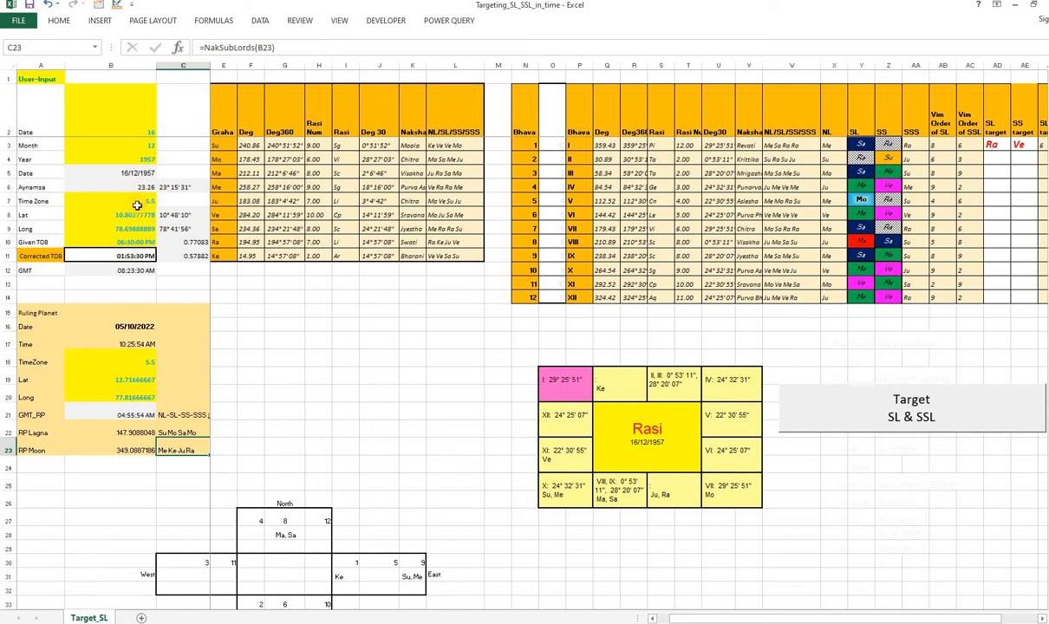
- Copy the Given TOB decimal in C10 and paste it as a value into the Corrected TOB decimal in C11
left_click(185, 244)
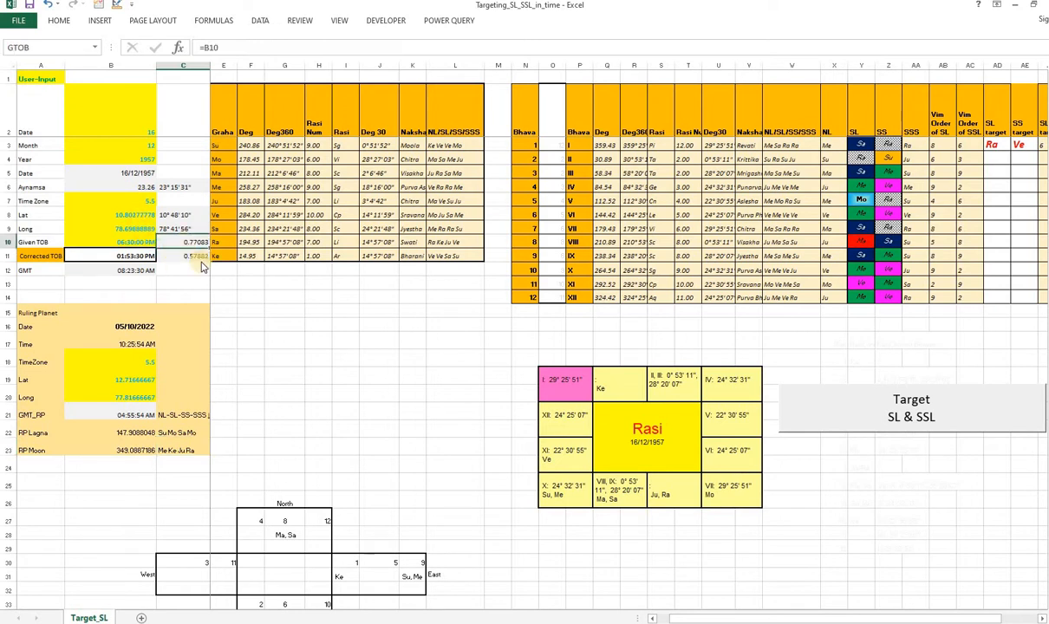
right_click(186, 246)
left_click(193, 260)
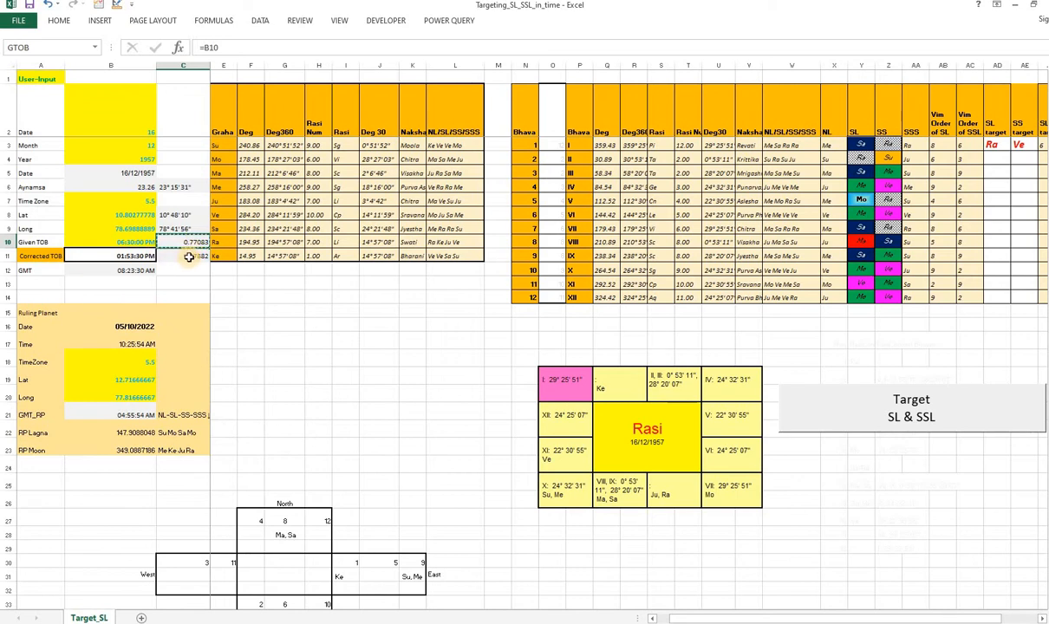
left_click(186, 255)
right_click(190, 258)
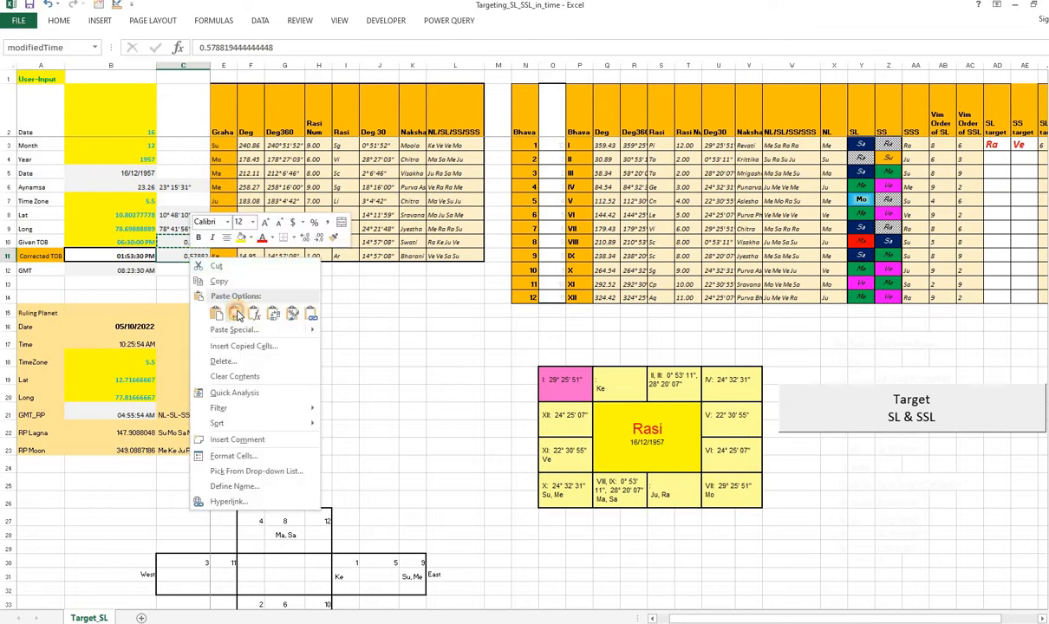
left_click(236, 315)
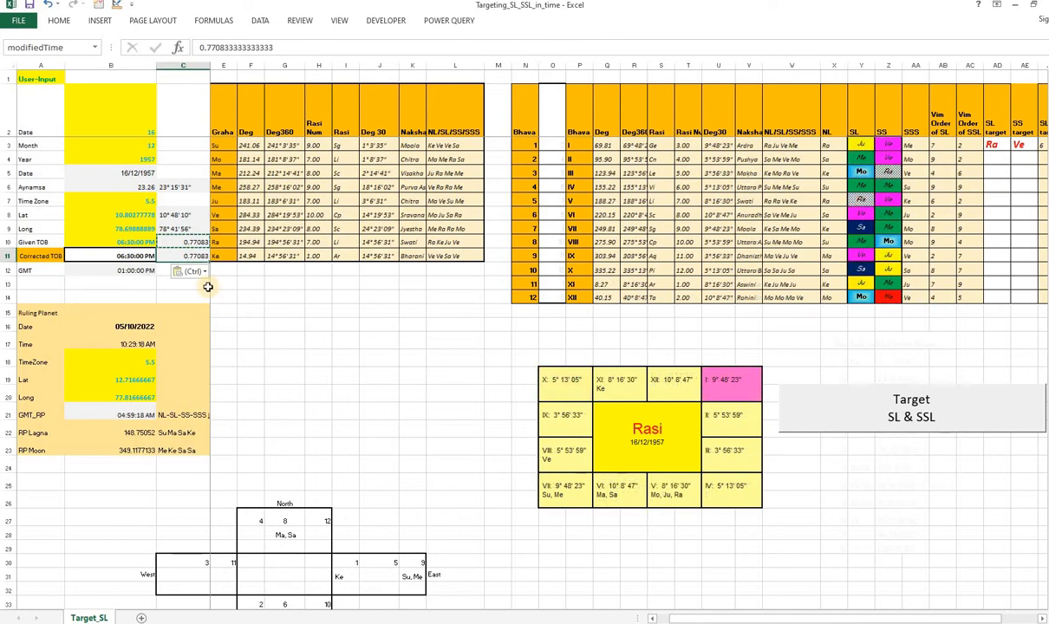
left_click(236, 310)
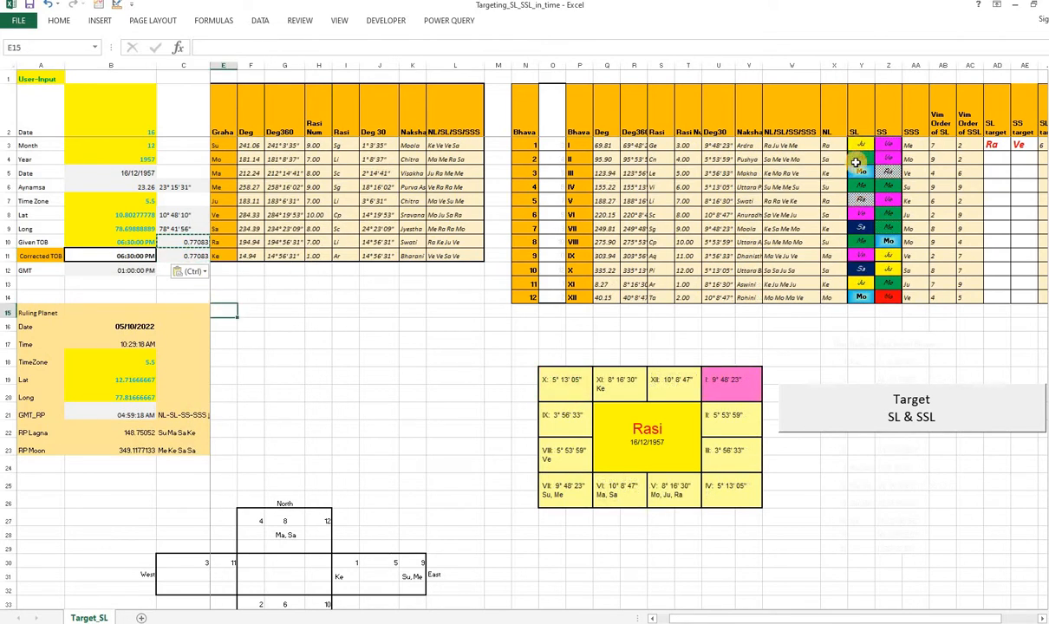
- Examine Bhava I's SL and SS cells and the SL target and SS target entry columns of the bhava table
left_click(860, 146)
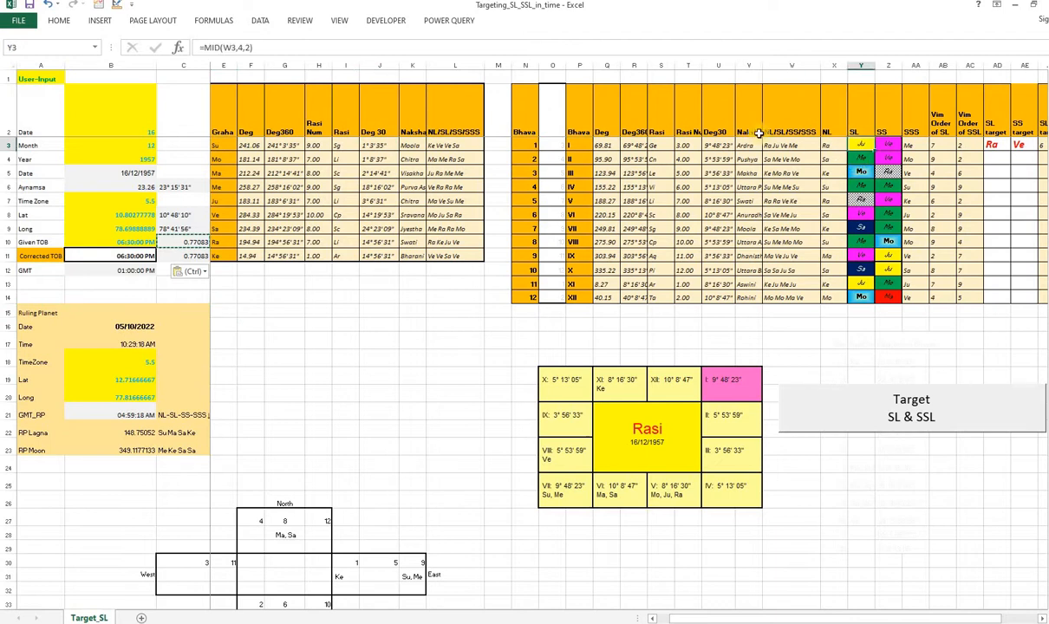
left_click(881, 146)
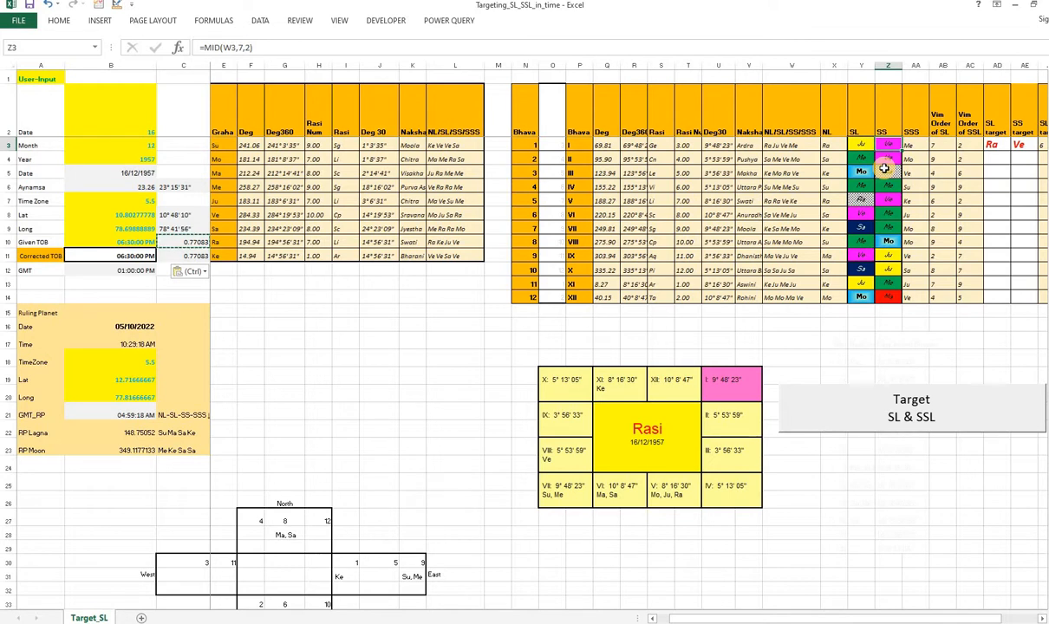
left_click(990, 148)
left_click(998, 160)
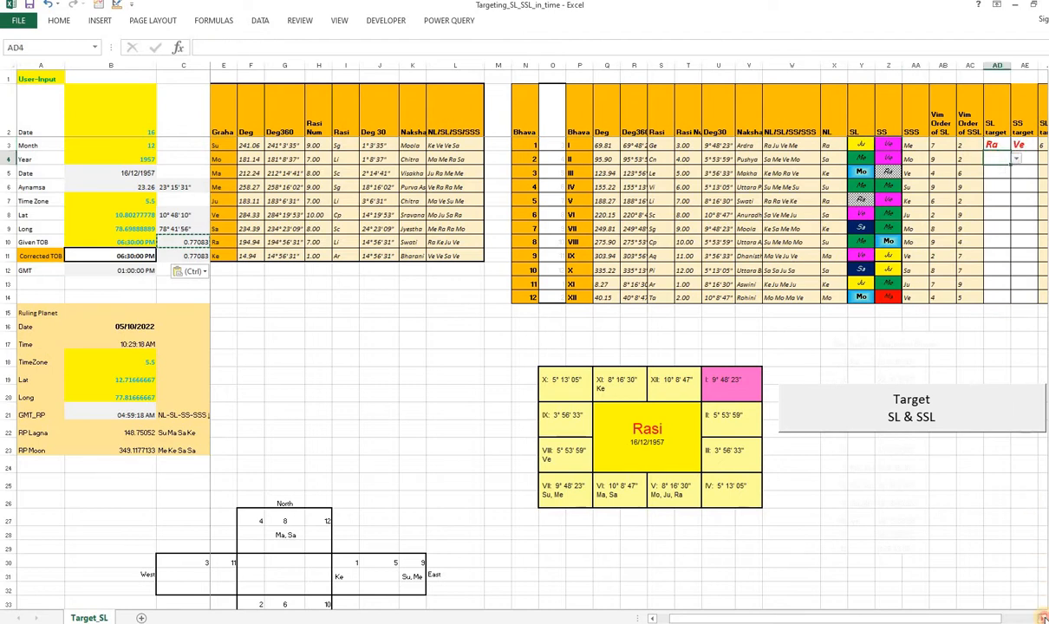
scroll(987, 584, "right", 3)
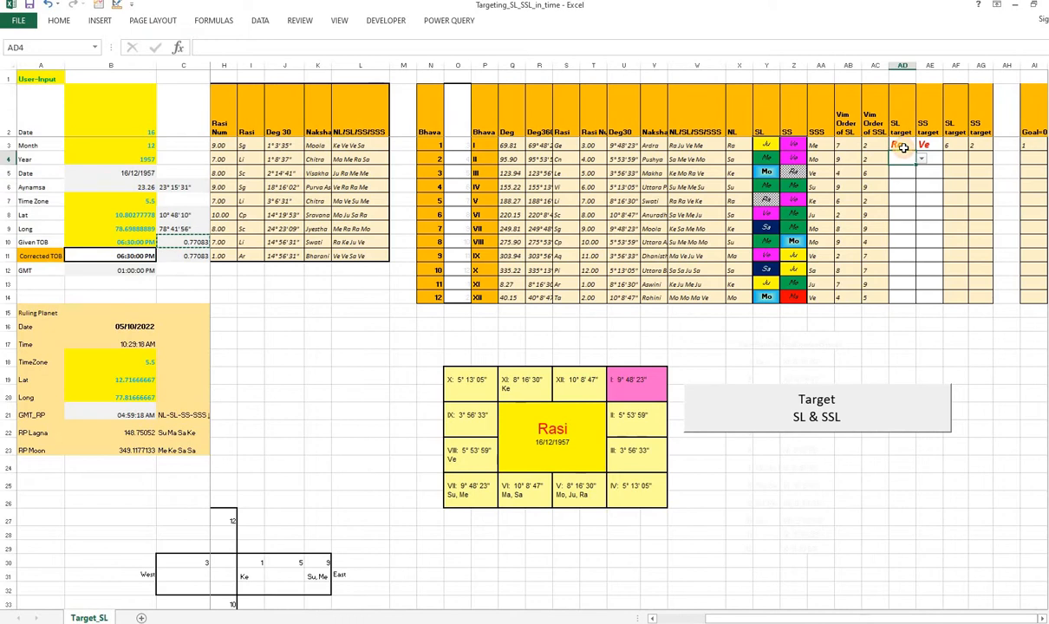
left_click(905, 145)
left_click(938, 145)
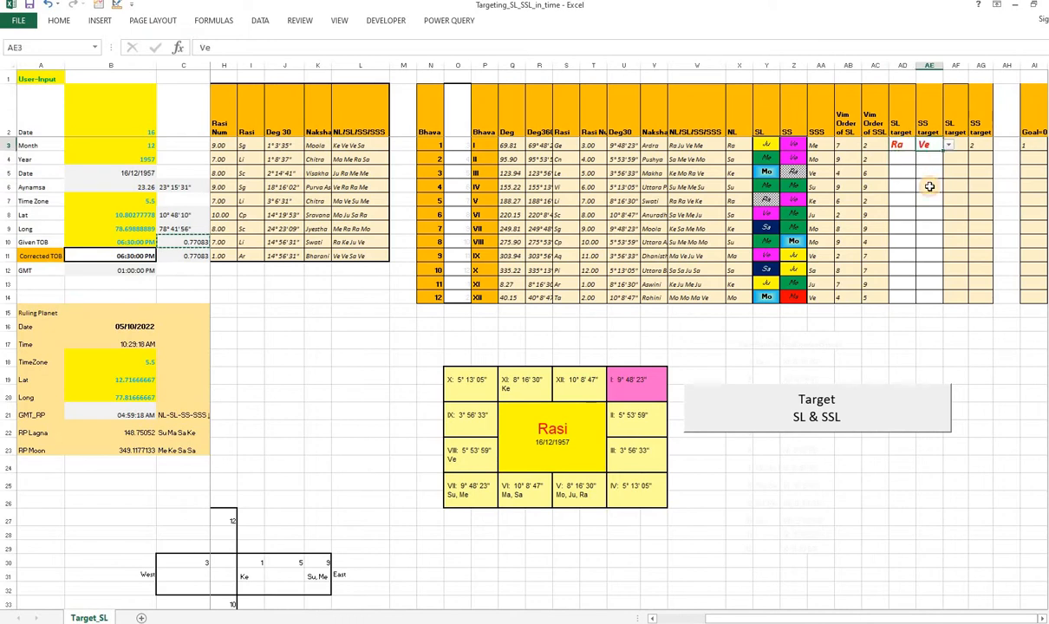
left_click(899, 144)
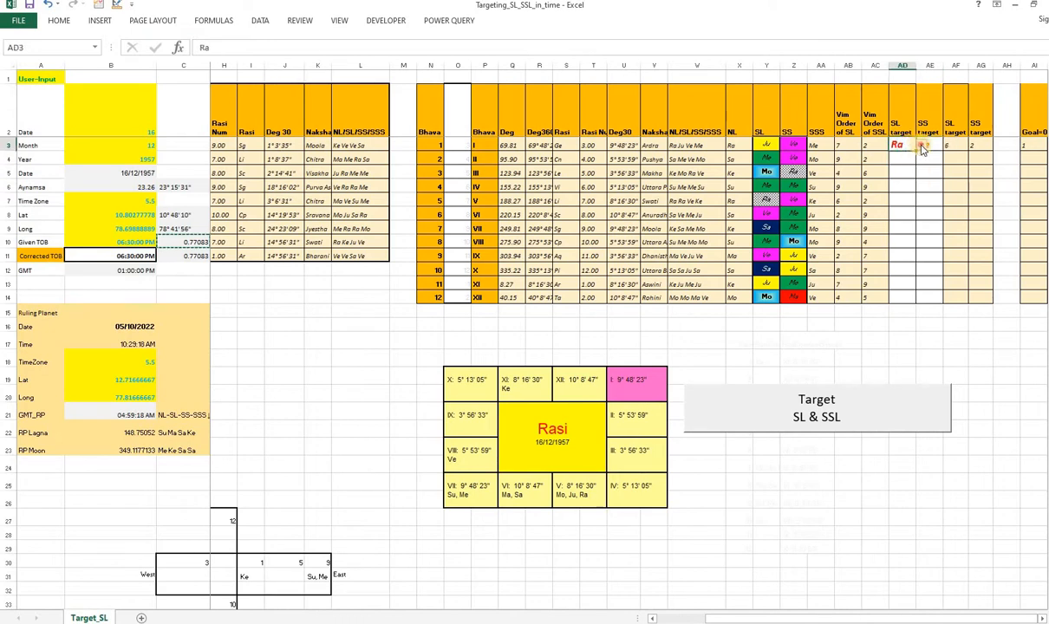
left_click(924, 146)
left_click(951, 170)
left_click(951, 170)
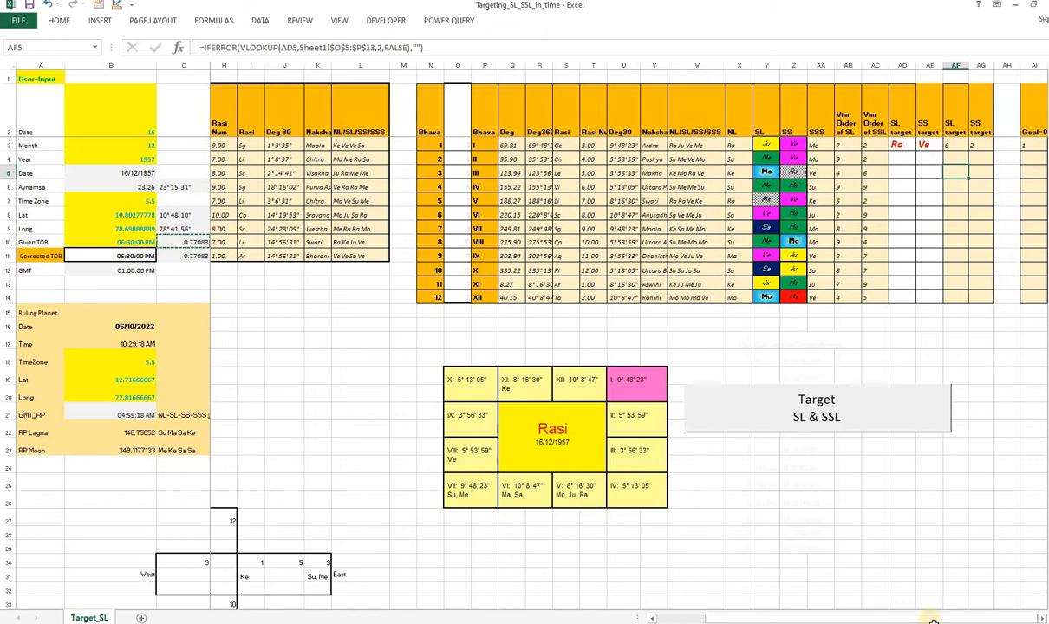
- Compare Bhava I's current SL and SS with the SL target and SS target set in the same row
left_click(769, 144)
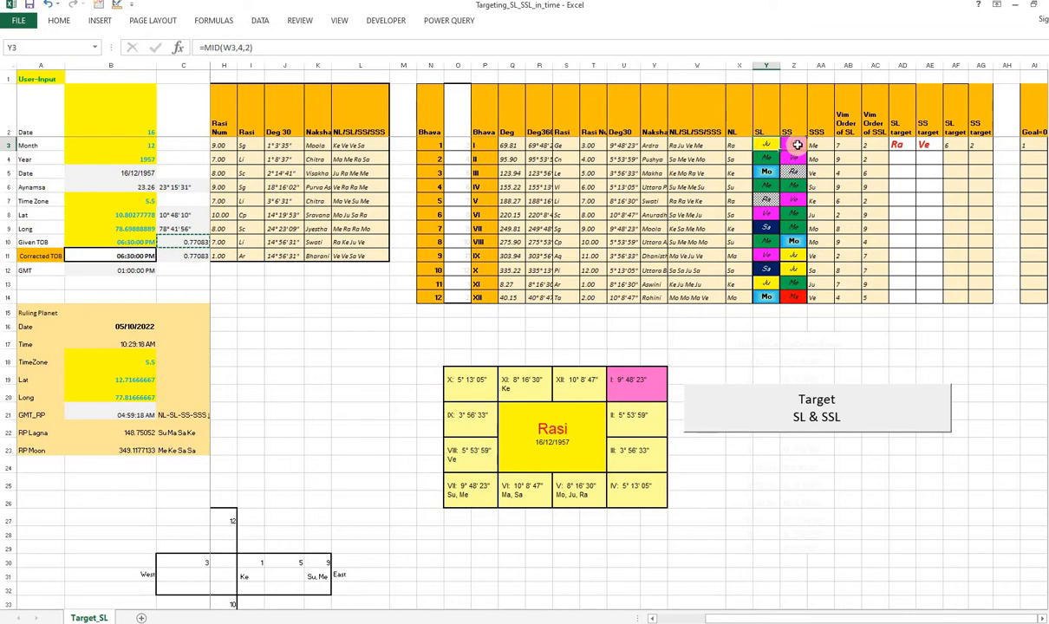
left_click(797, 145)
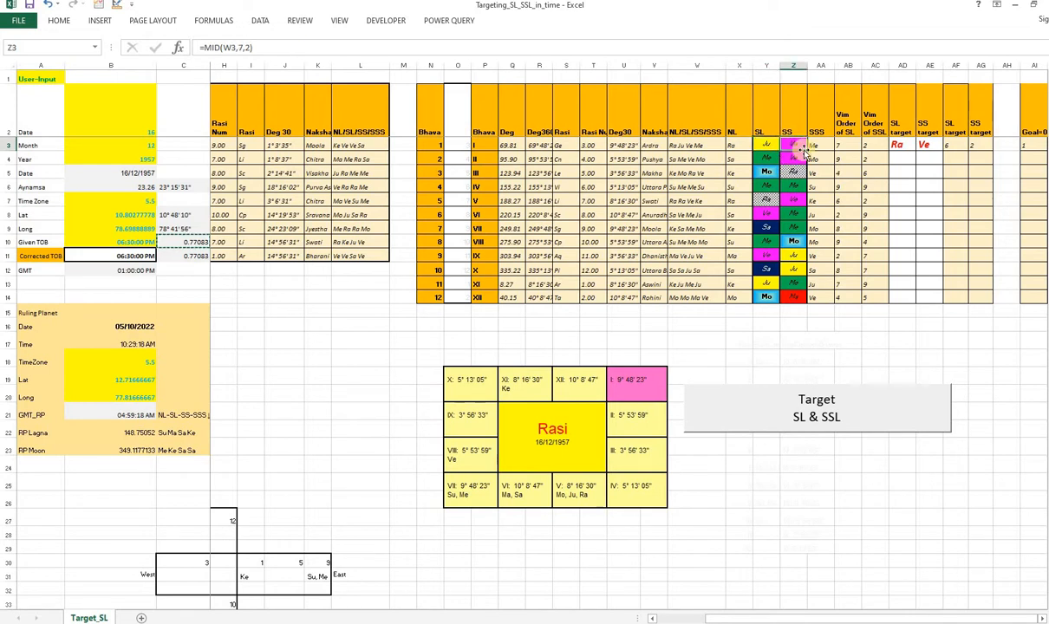
key("Right")
key("Right")
key("Right")
key("Right")
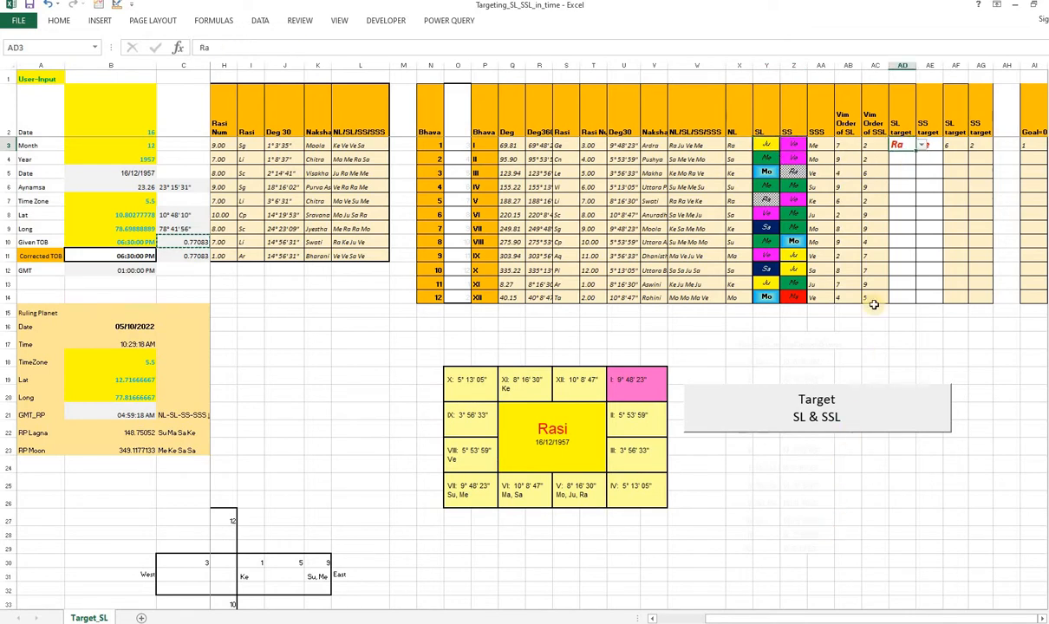
key("Right")
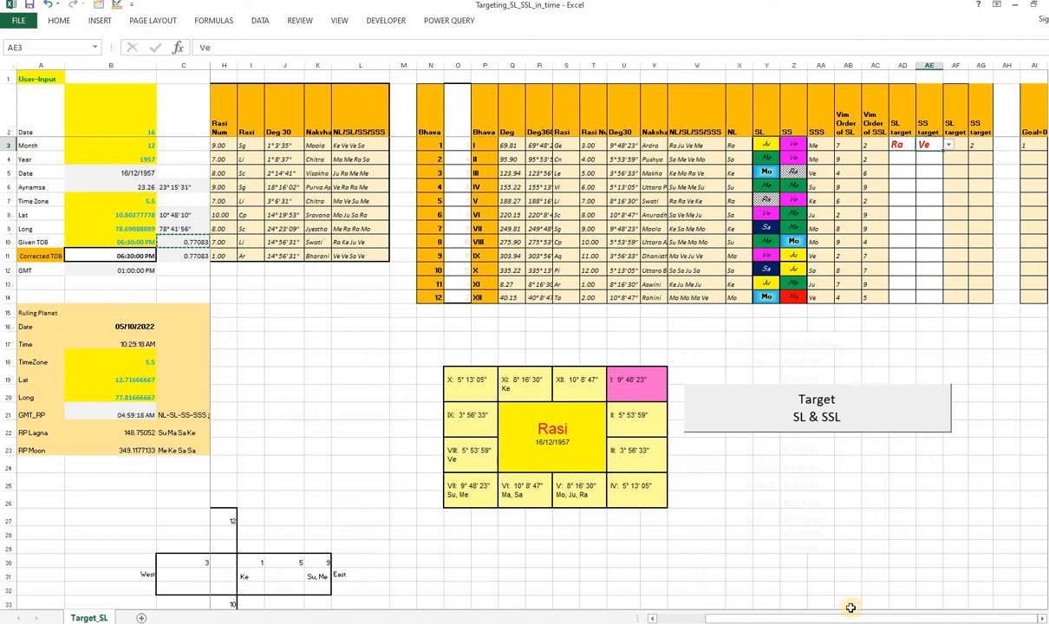
- Open the code of the TargetSL macro assigned to the Target SL & SSL button and examine its time limits and increment
left_click_drag(852, 618, 737, 618)
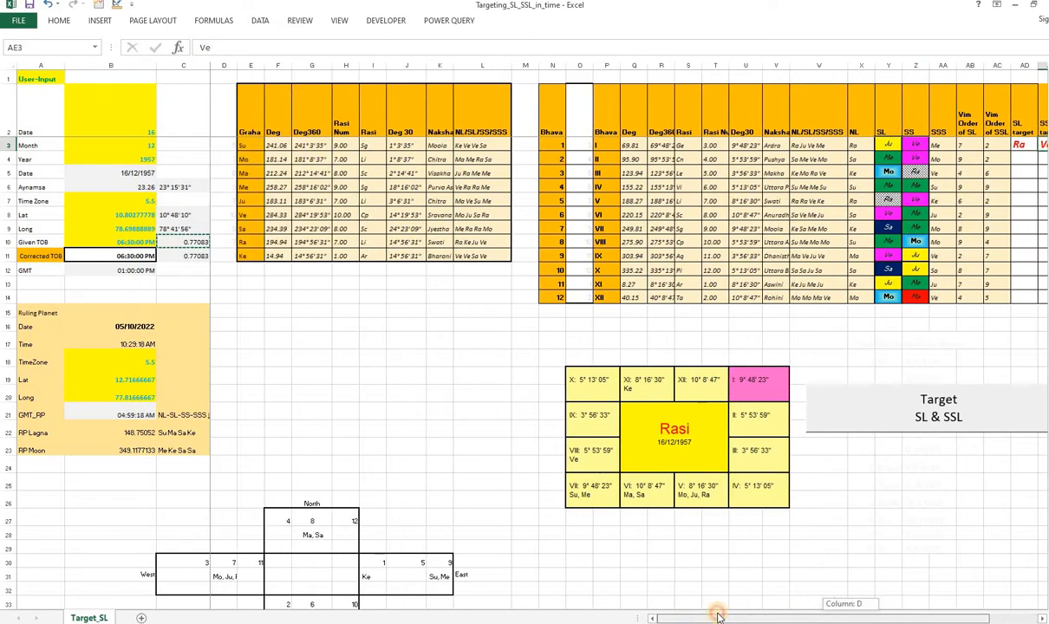
right_click(863, 398)
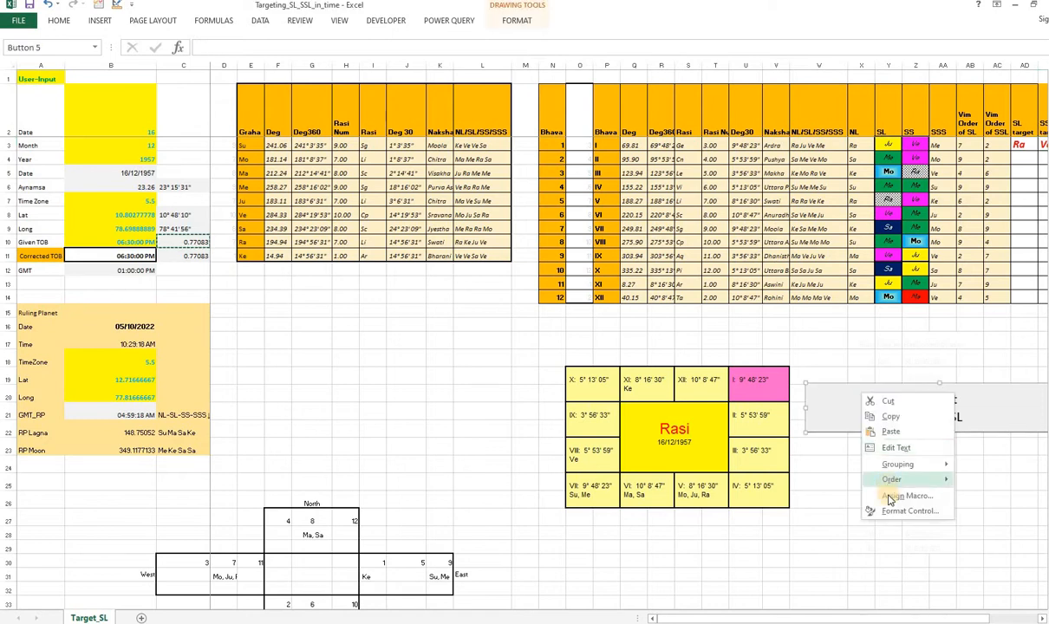
left_click(902, 496)
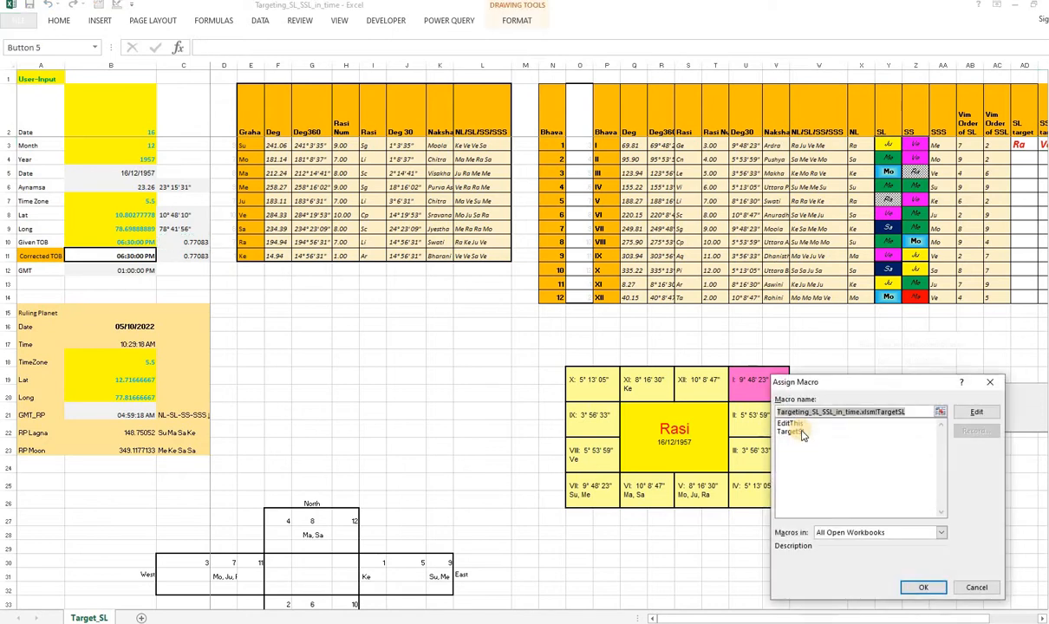
left_click(791, 431)
left_click(978, 412)
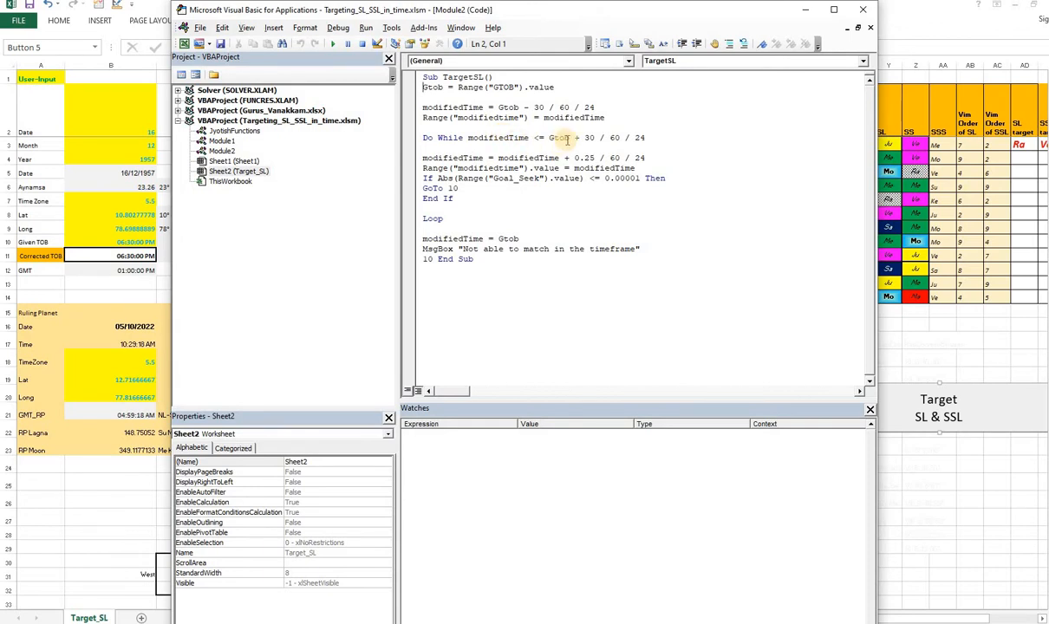
left_click(534, 107)
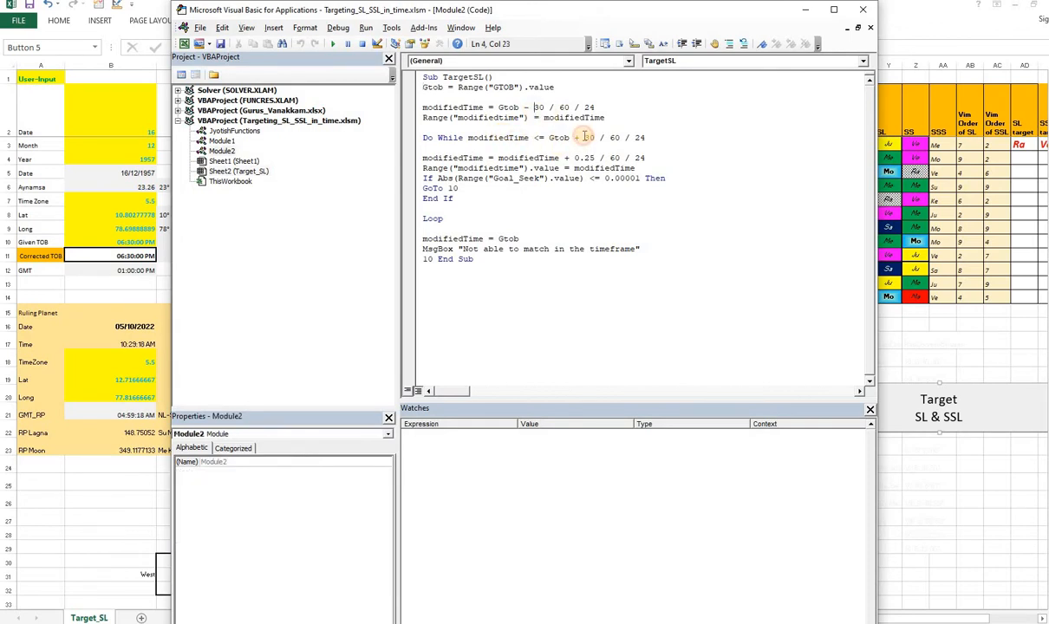
left_click_drag(599, 159, 559, 160)
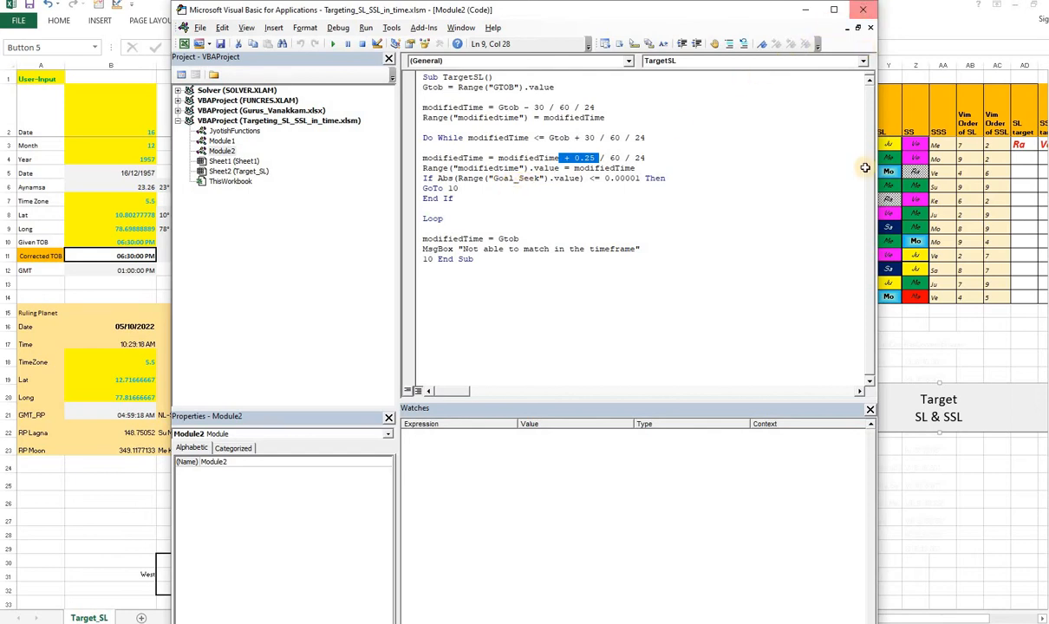
- Close the macro code and examine Bhava I's SL target and the formula in its Goal=0 cell AI3
left_click(859, 12)
key("Escape")
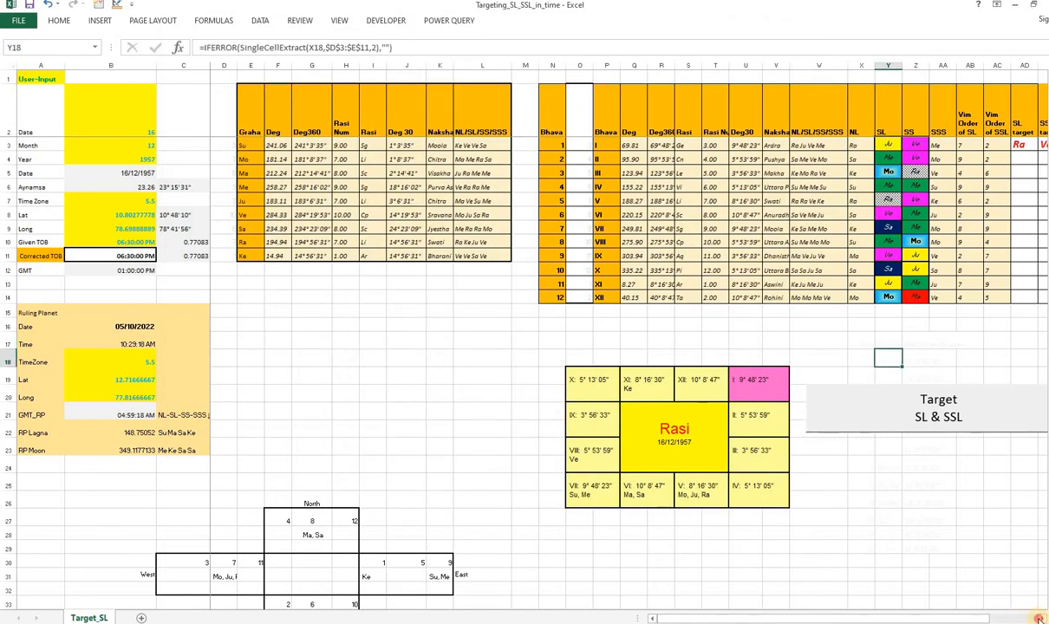
scroll(1039, 618, "right", 8)
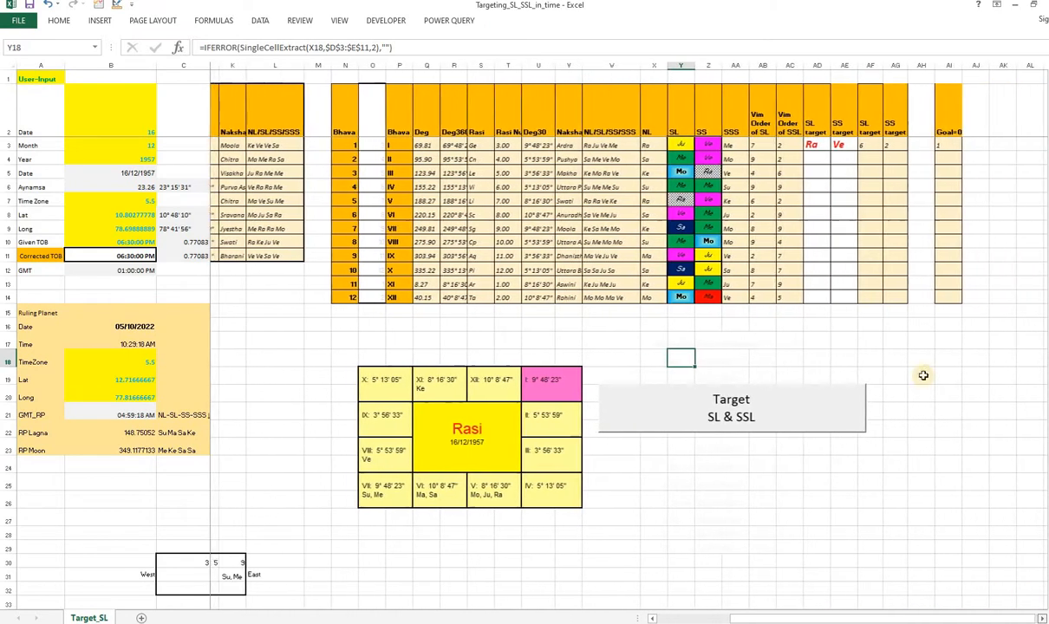
left_click(808, 145)
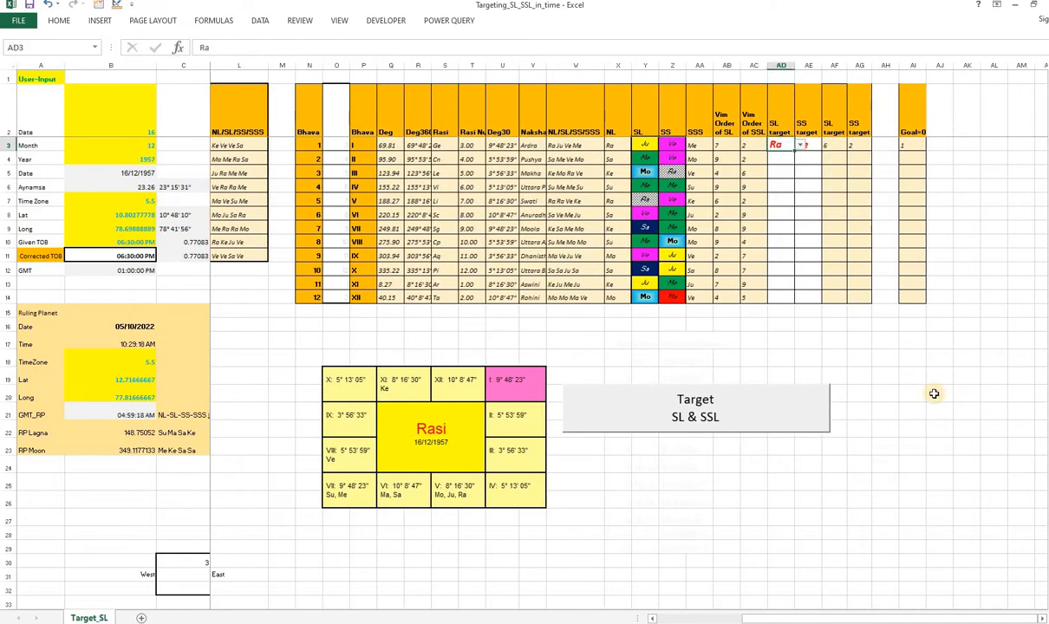
left_click(914, 145)
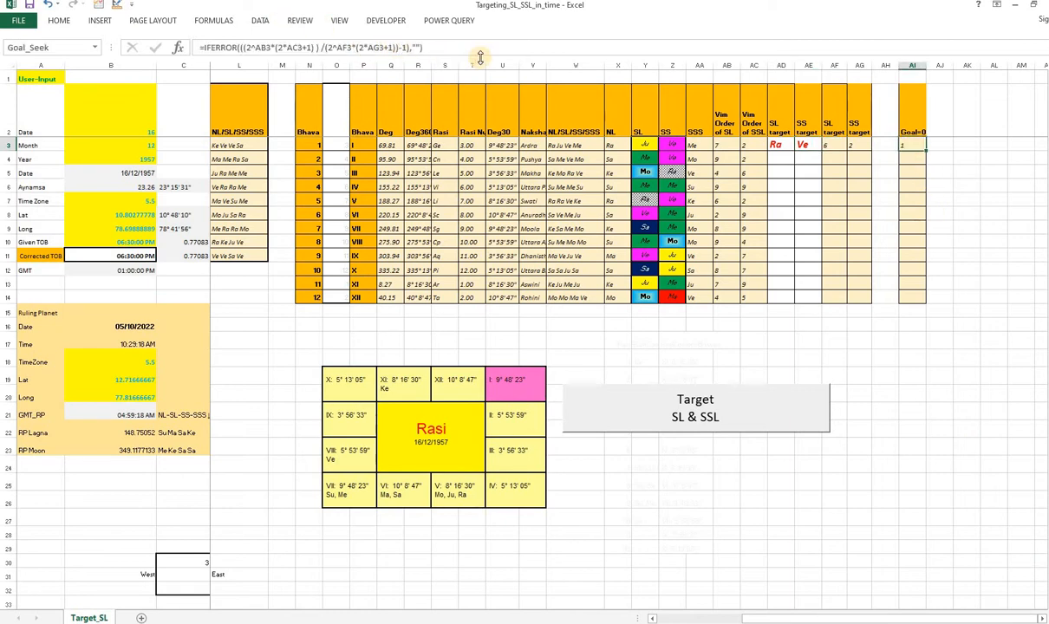
- Check in the Name Manager which cell the Goal_Seek name refers to, and close it without changes
left_click(224, 21)
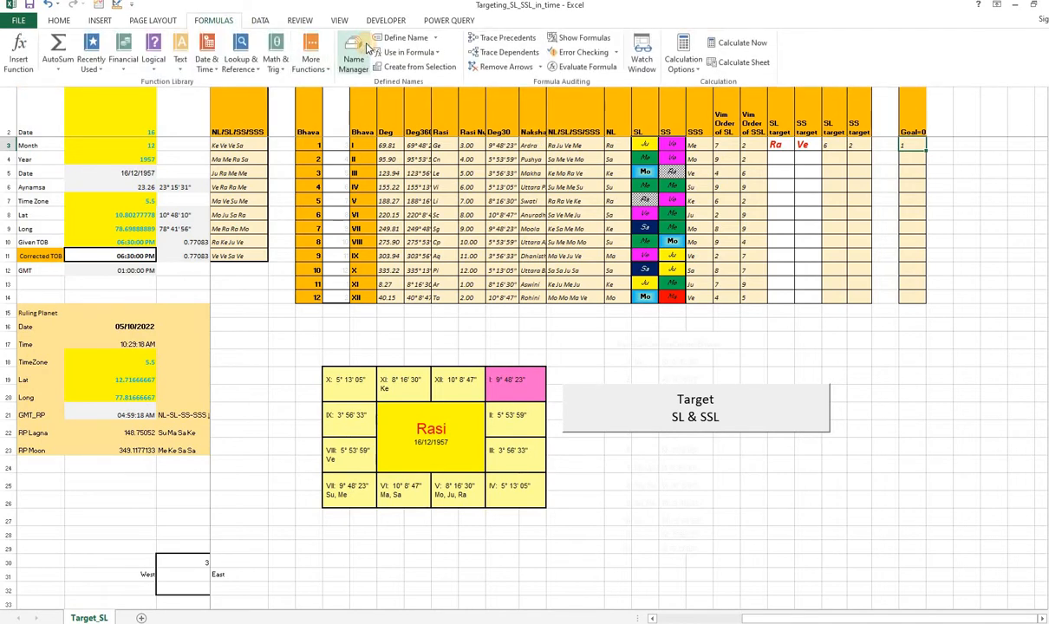
left_click(360, 157)
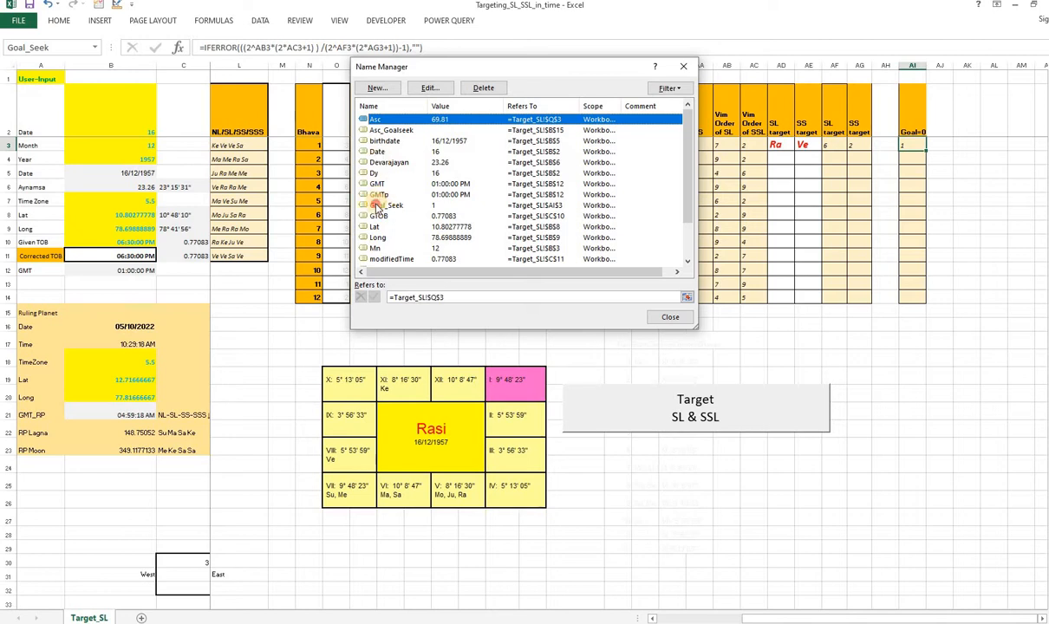
left_click(382, 205)
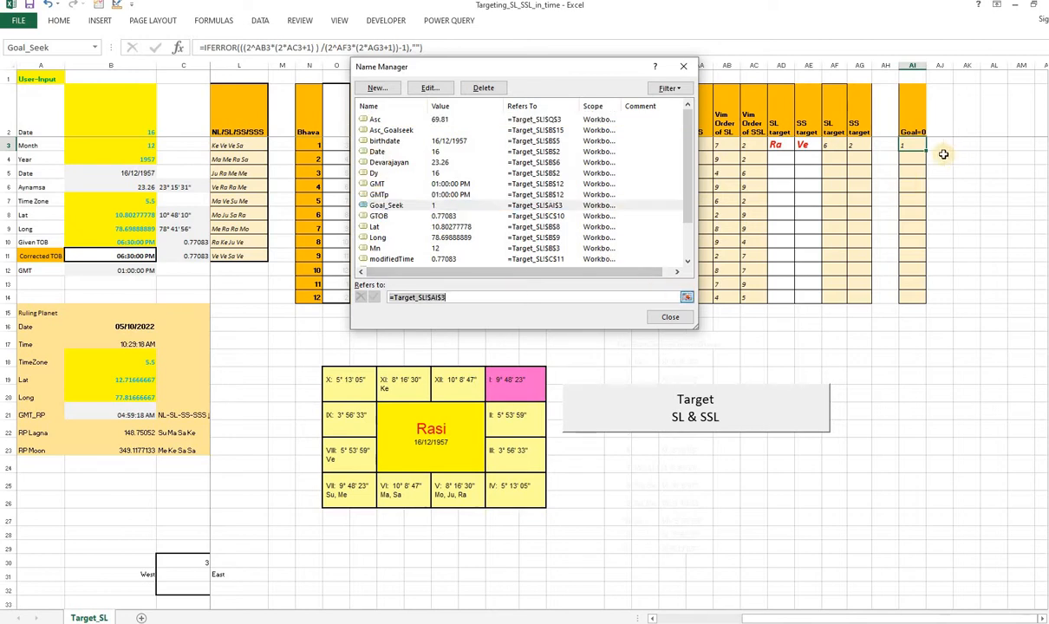
left_click(934, 154)
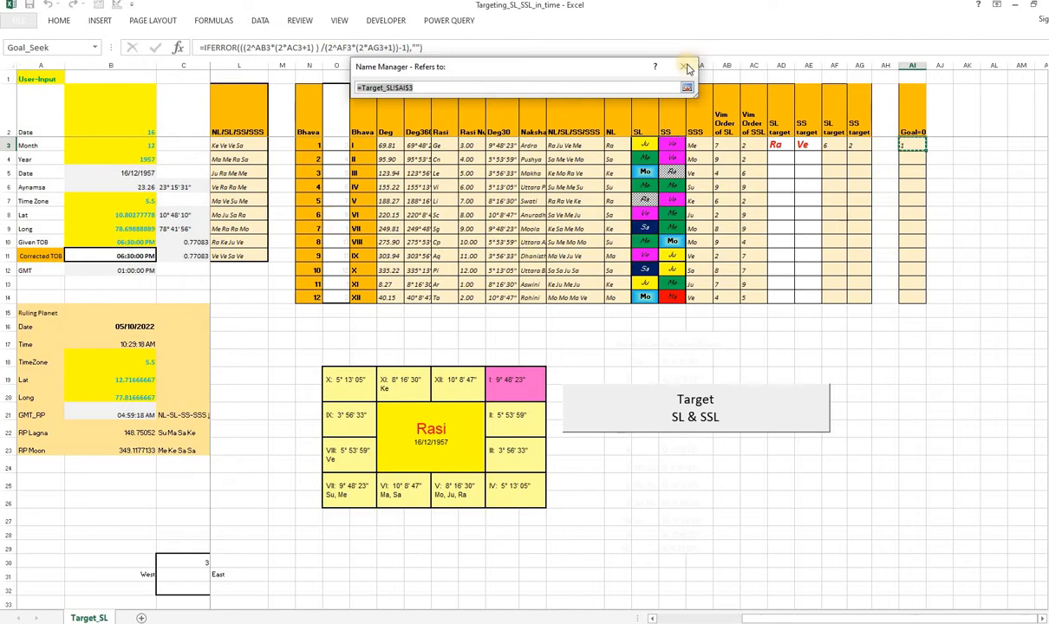
left_click(685, 67)
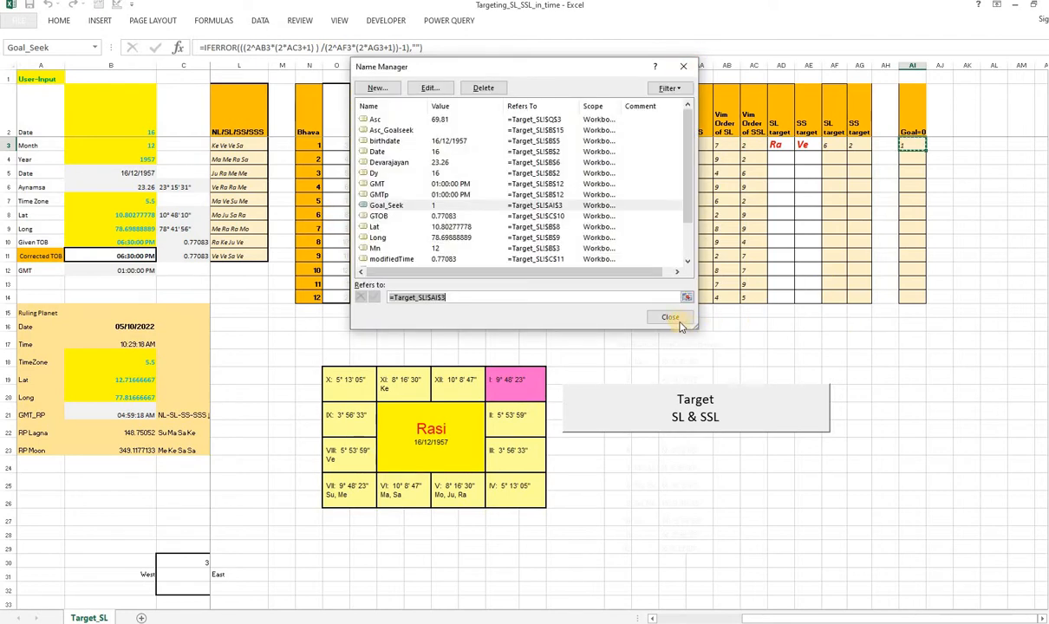
left_click(668, 316)
left_click(886, 377)
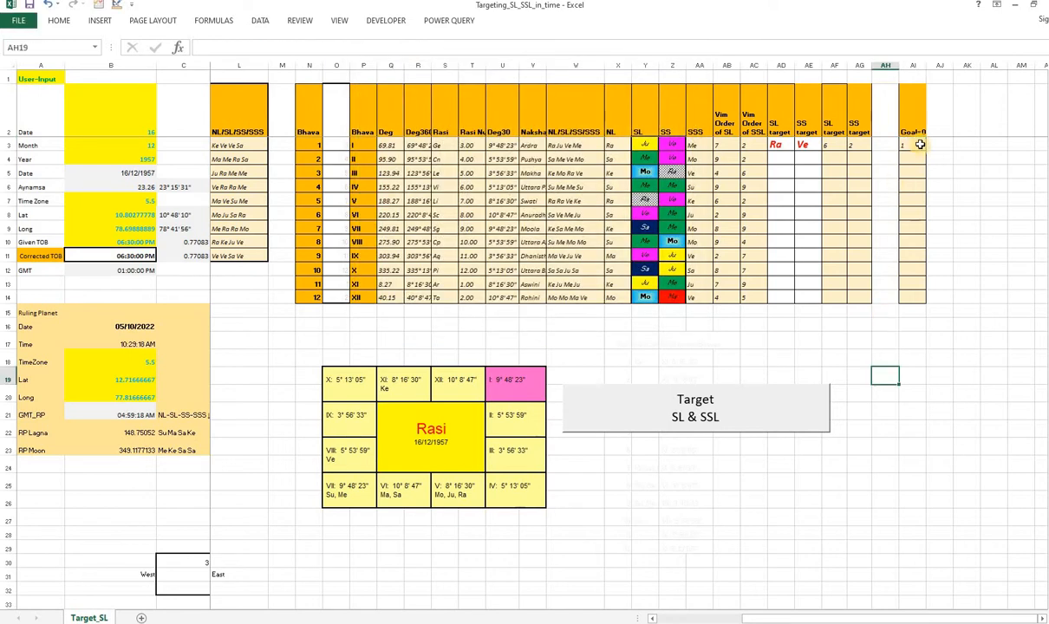
- Review Bhava I's Goal=0, target and SL cells and run the Target SL & SSL macro for Ra and Ve
left_click(912, 146)
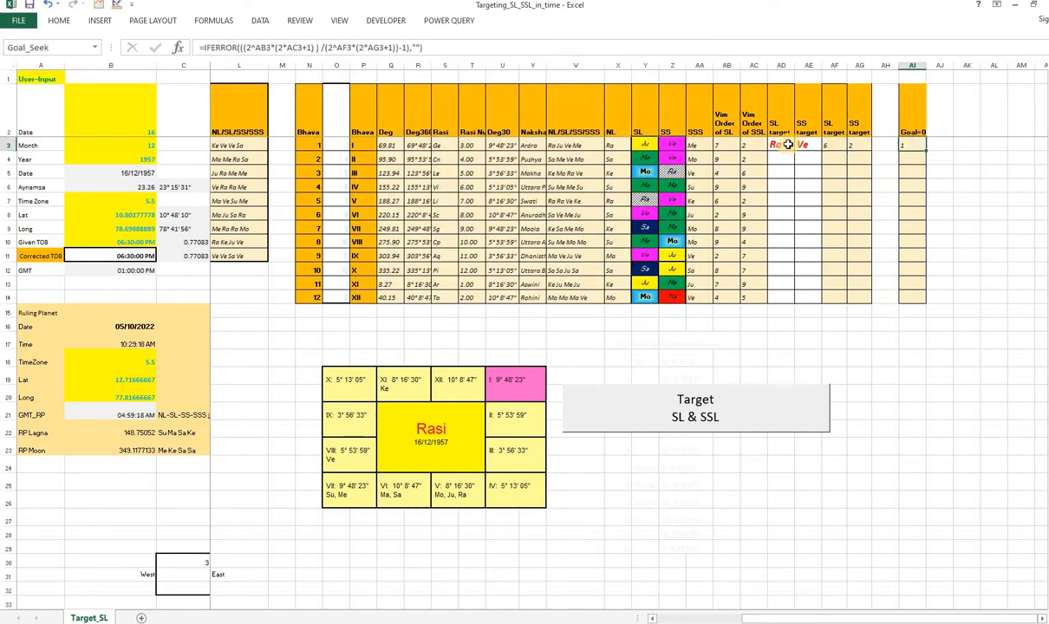
left_click(806, 171)
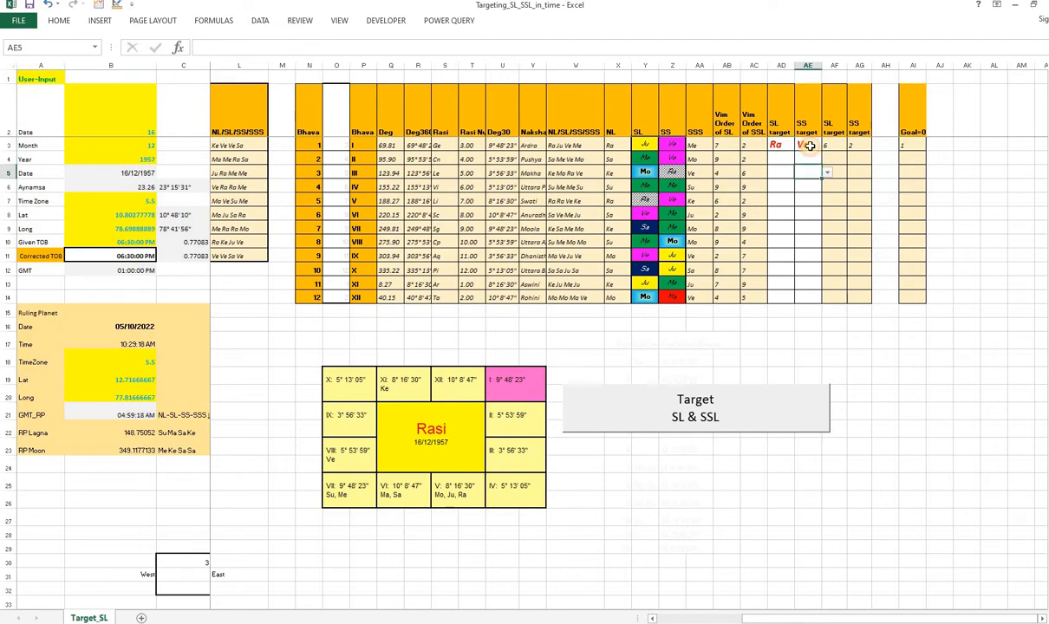
left_click(644, 145)
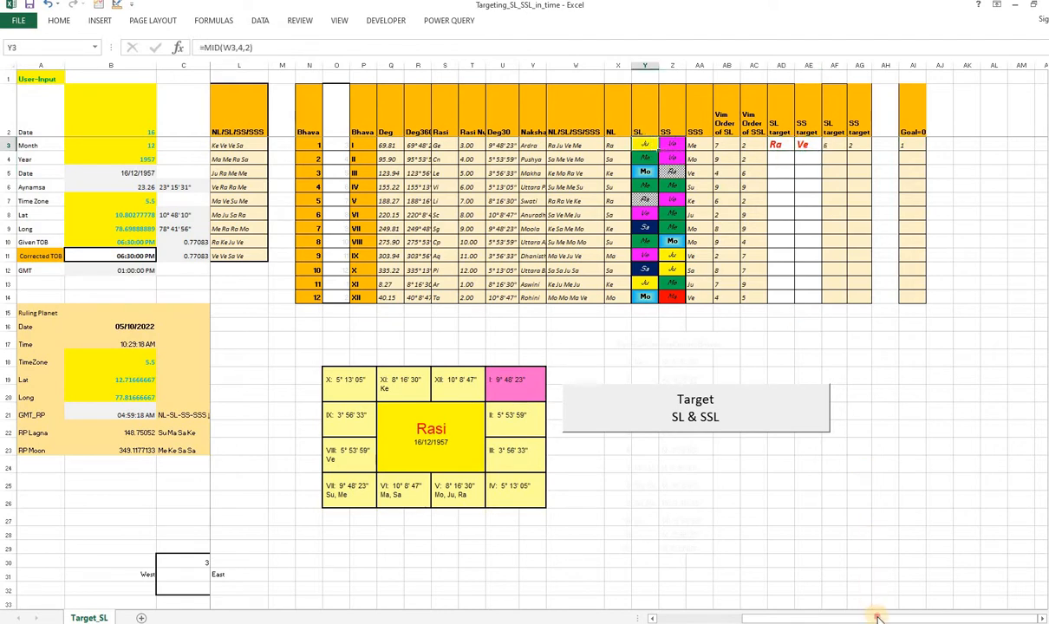
left_click_drag(877, 618, 130, 255)
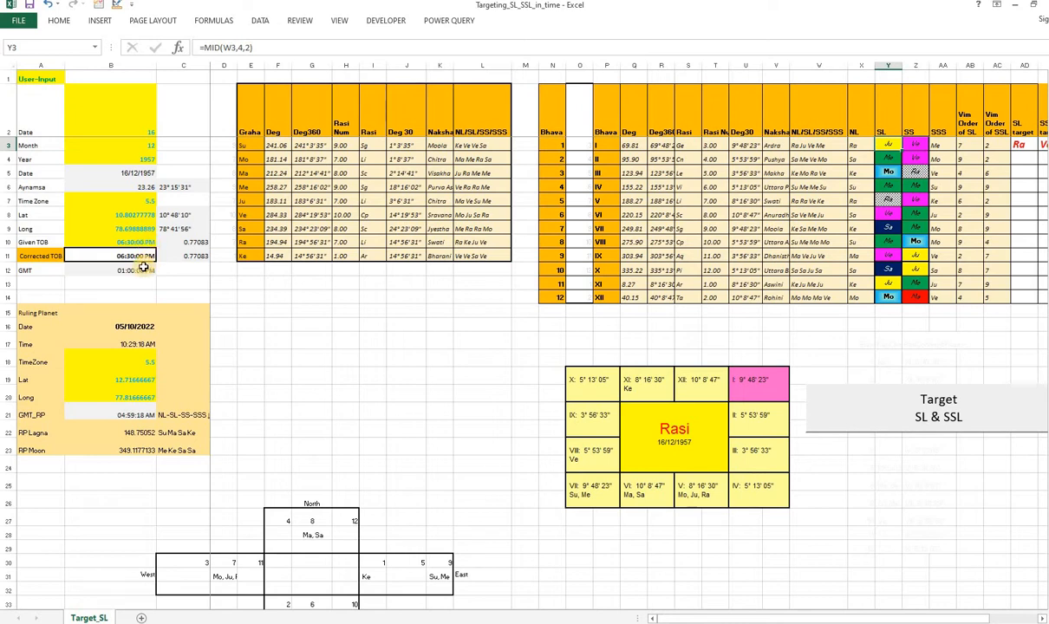
left_click(949, 402)
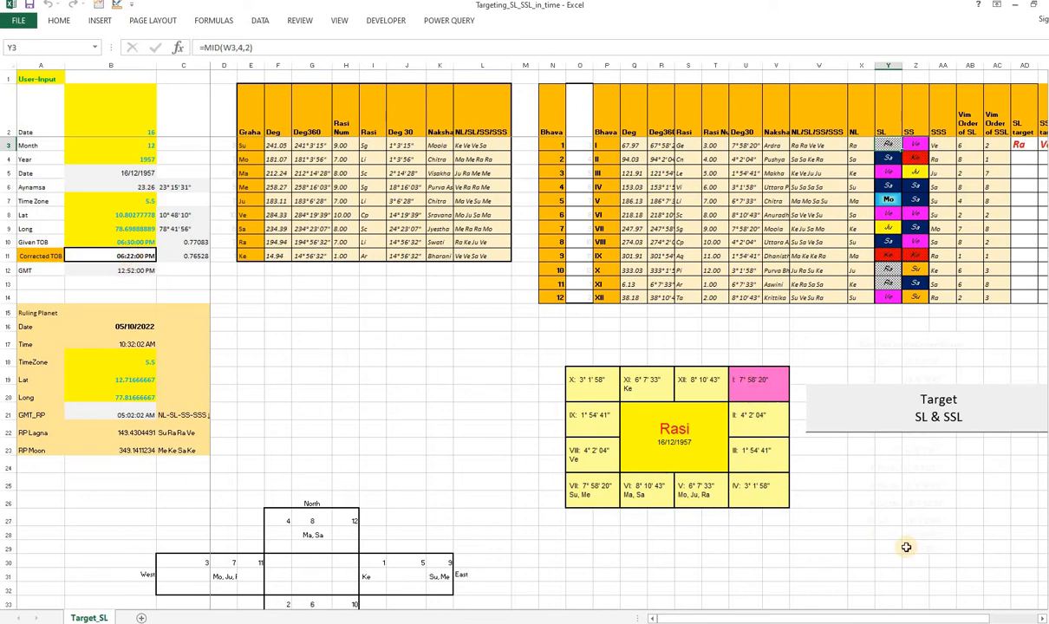
- Clear Bhava I's SL target and SS target by choosing the blank entry for AD3 and AE3
left_click(1043, 617)
left_click(1044, 616)
left_click(1043, 616)
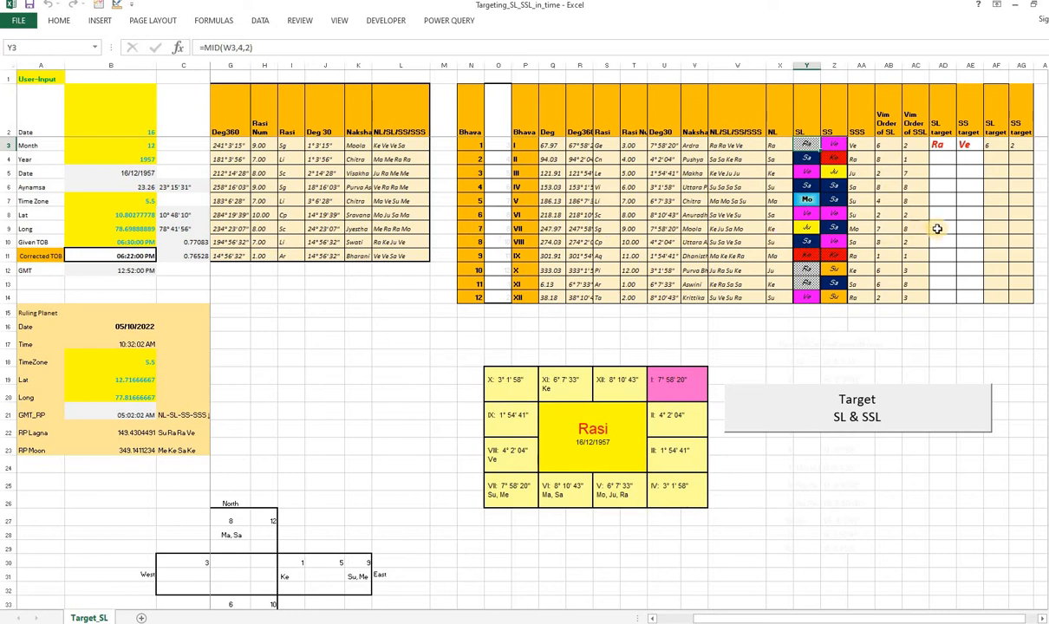
left_click(950, 146)
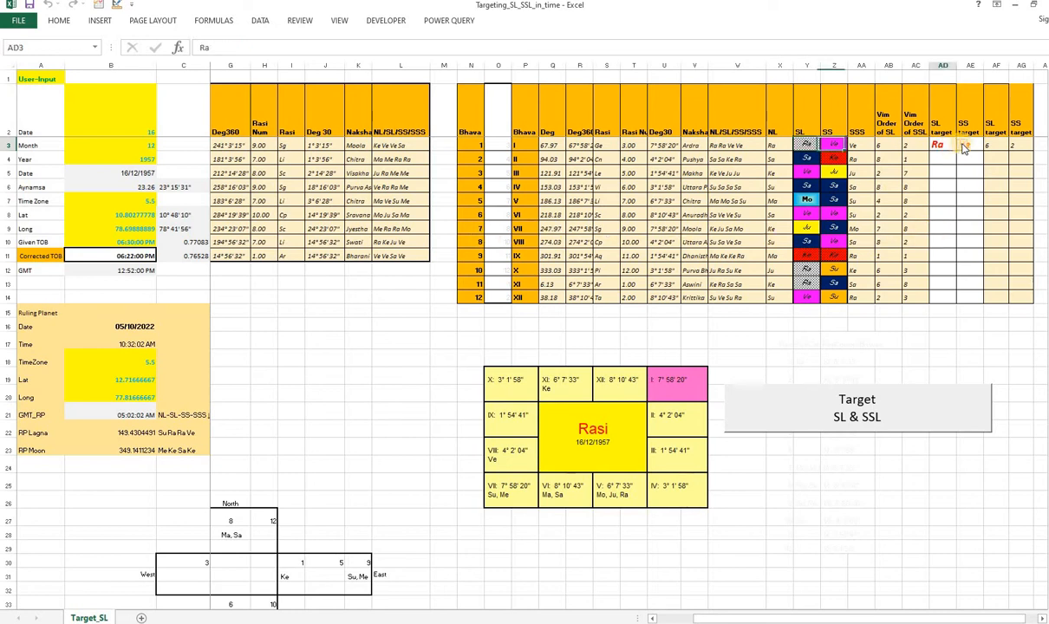
left_click(964, 146)
left_click(947, 195)
left_click(969, 146)
left_click(989, 146)
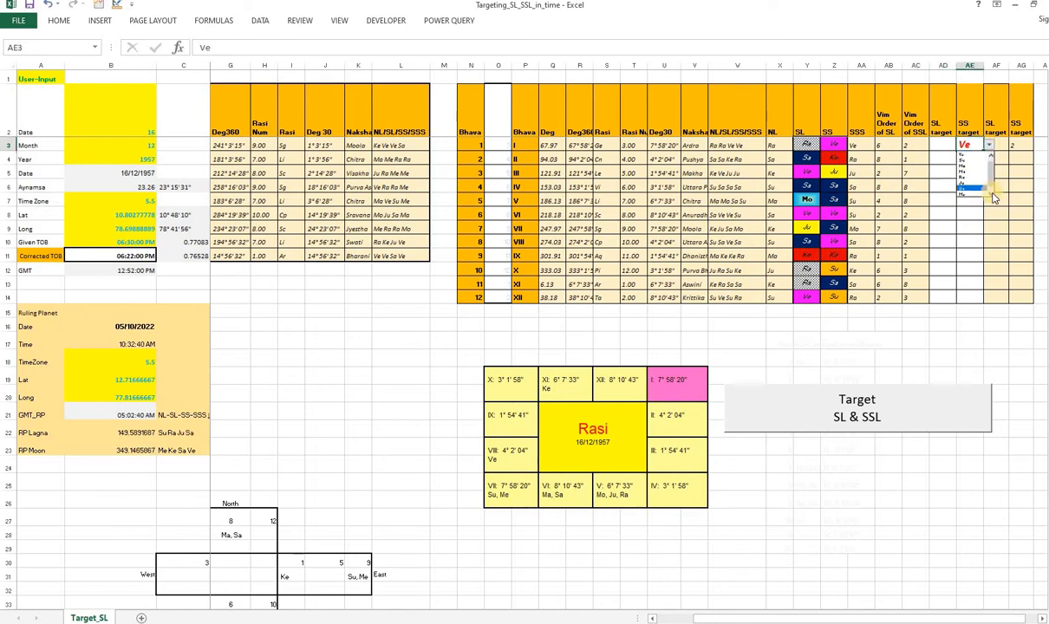
left_click(993, 196)
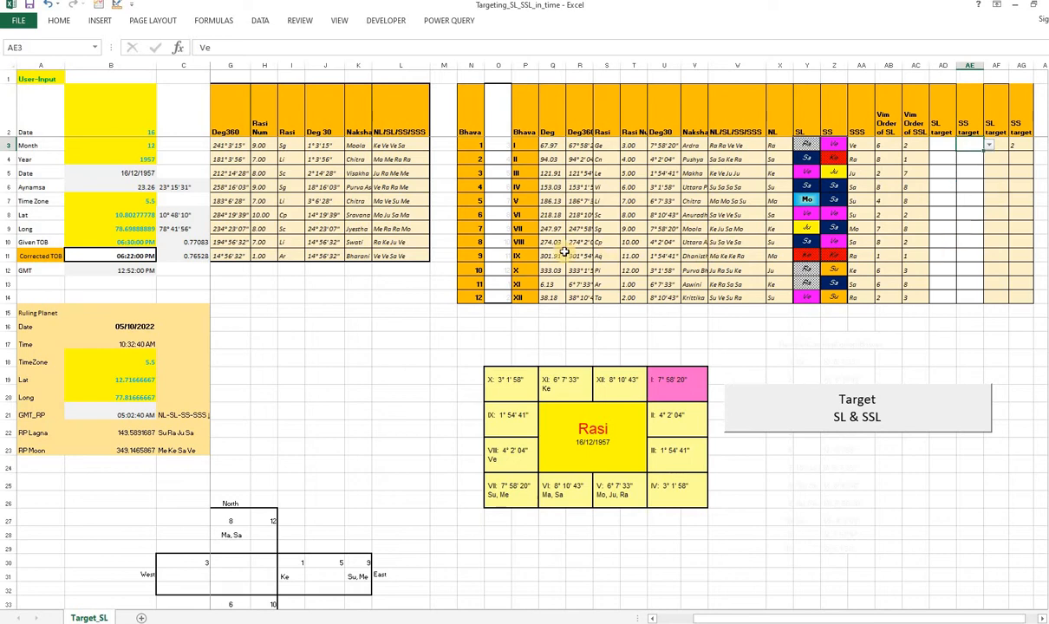
- Set Bhava VII's SL target to Ju and SS target to Sa in AD9 and AE9
left_click(950, 229)
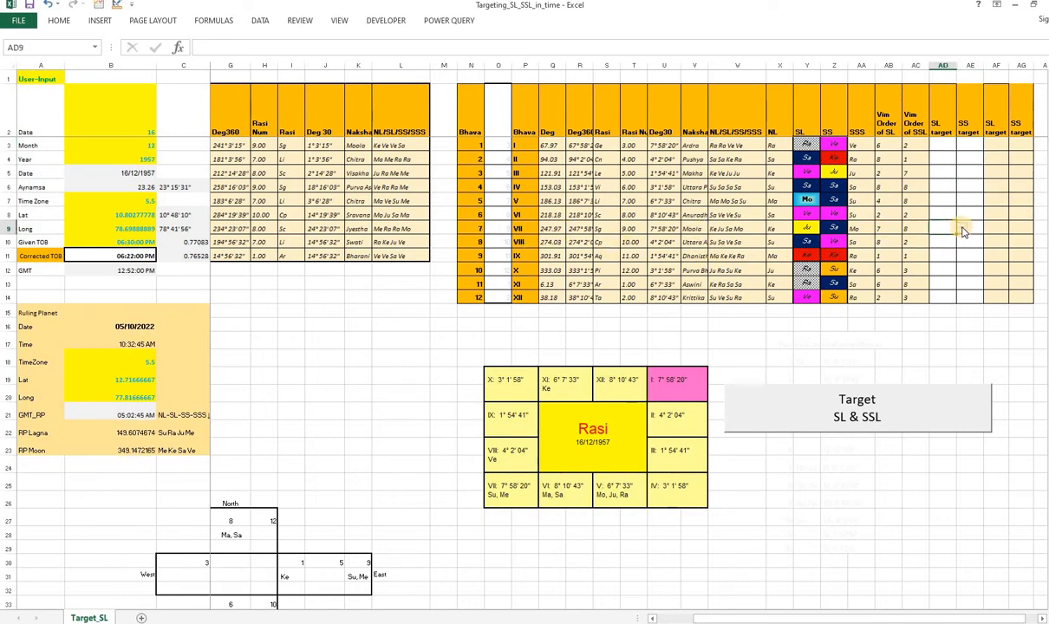
left_click(962, 229)
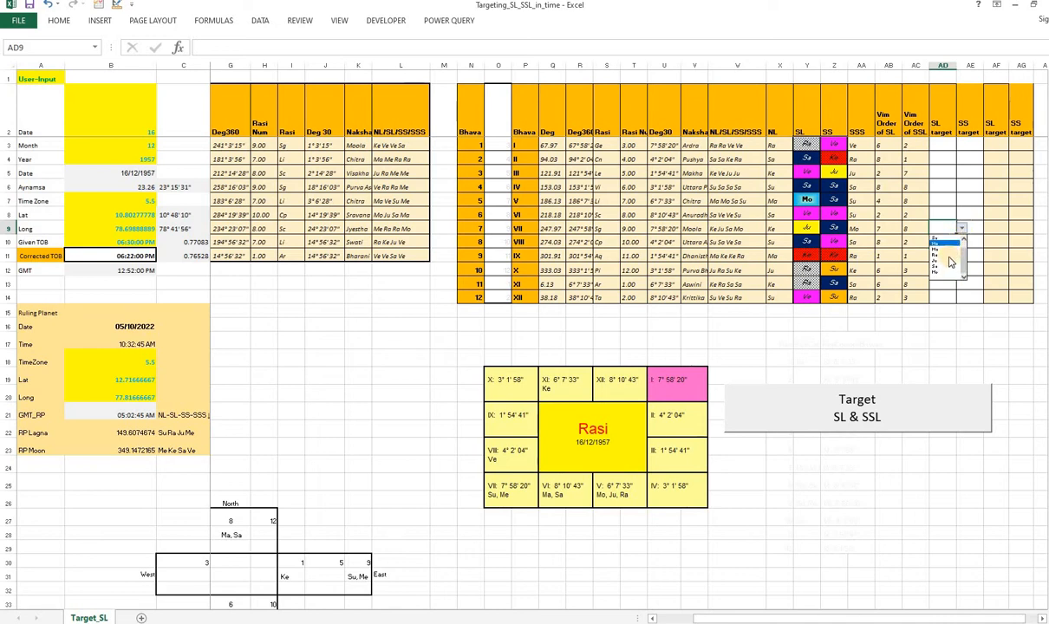
left_click(947, 260)
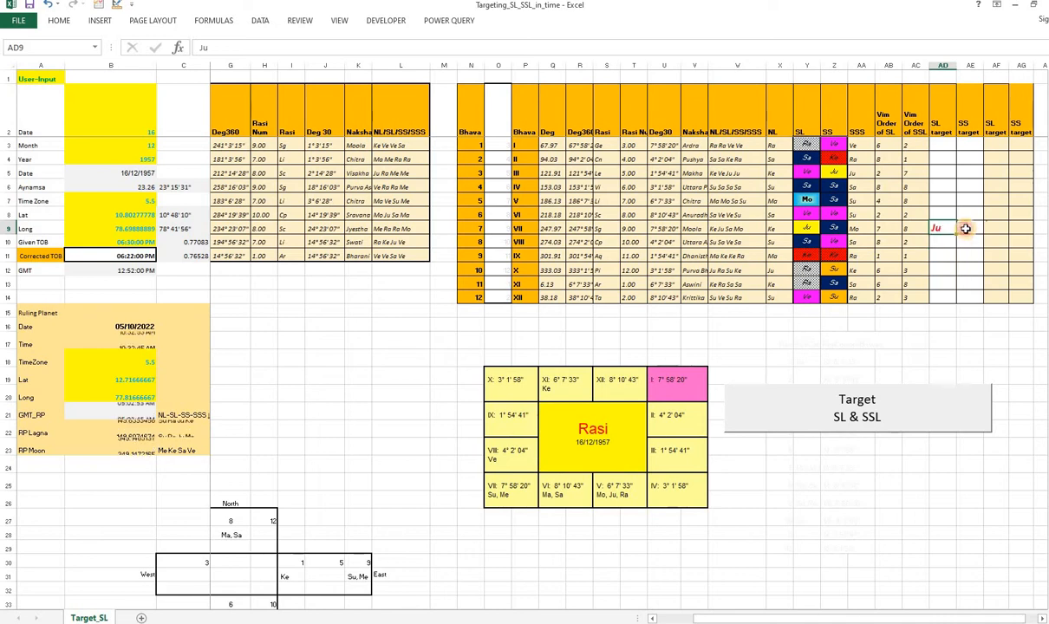
left_click(971, 230)
left_click(990, 230)
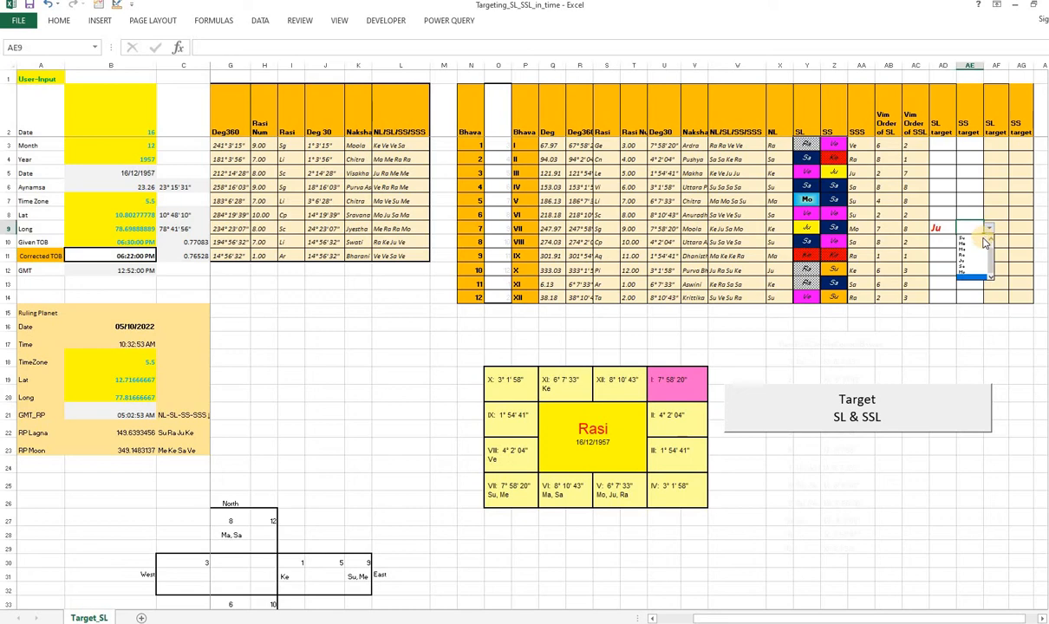
left_click(963, 264)
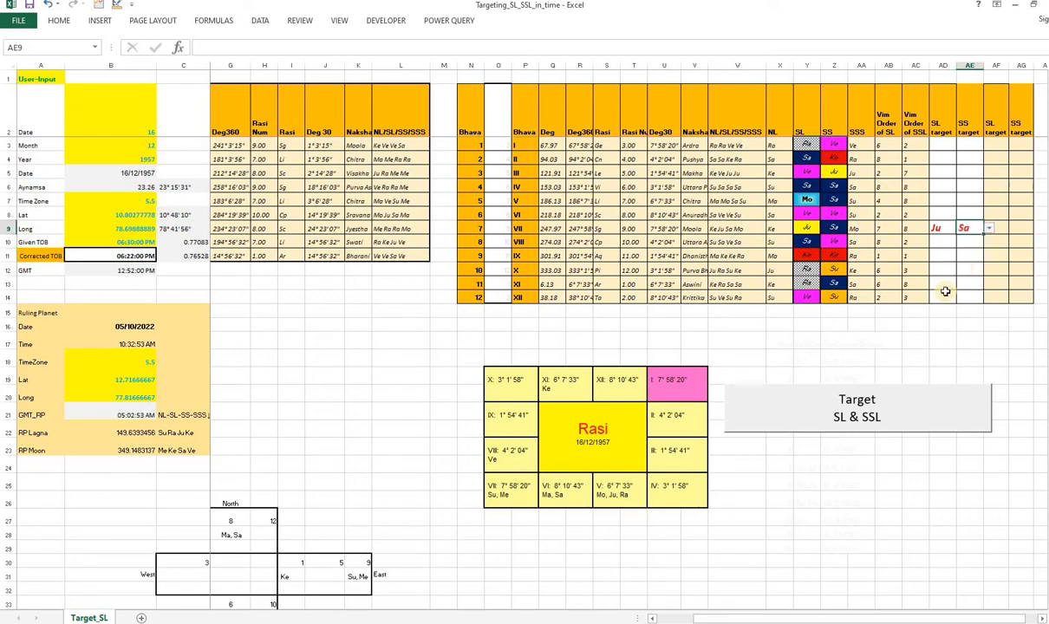
left_click(972, 270)
- Reset the Corrected TOB decimal in C11 by pasting the Given TOB decimal from C10 as a value
left_click_drag(723, 619, 685, 619)
left_click(194, 242)
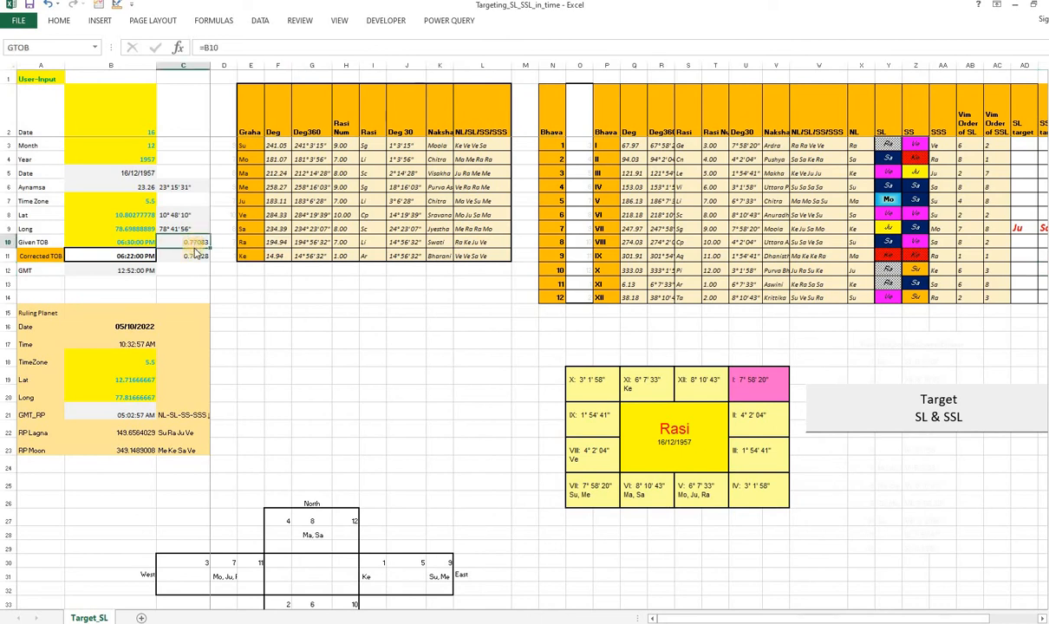
right_click(193, 243)
left_click(202, 264)
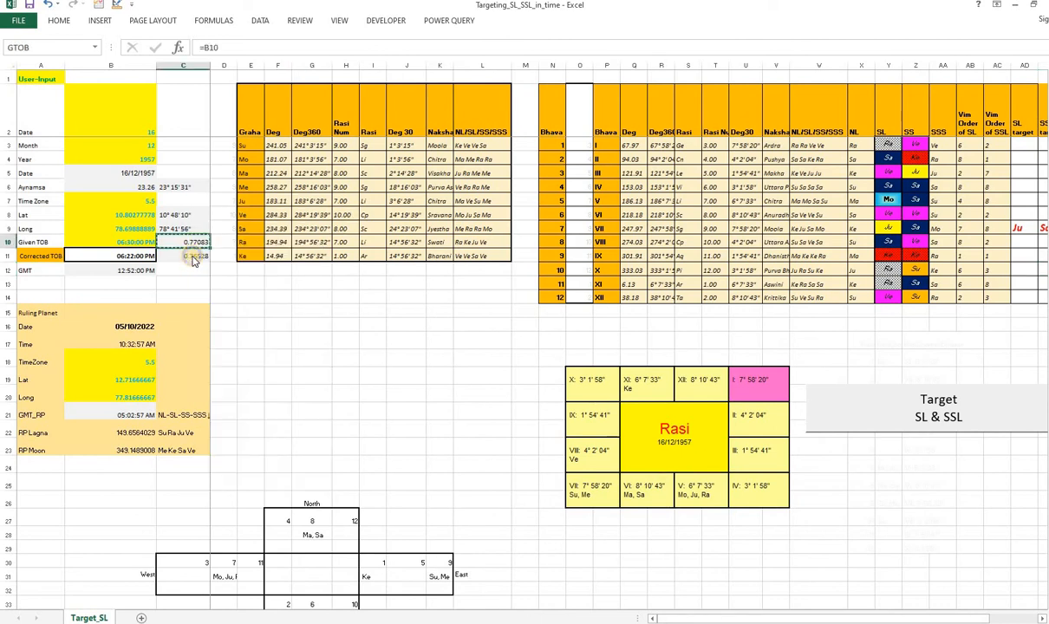
left_click(195, 259)
right_click(196, 259)
left_click(233, 309)
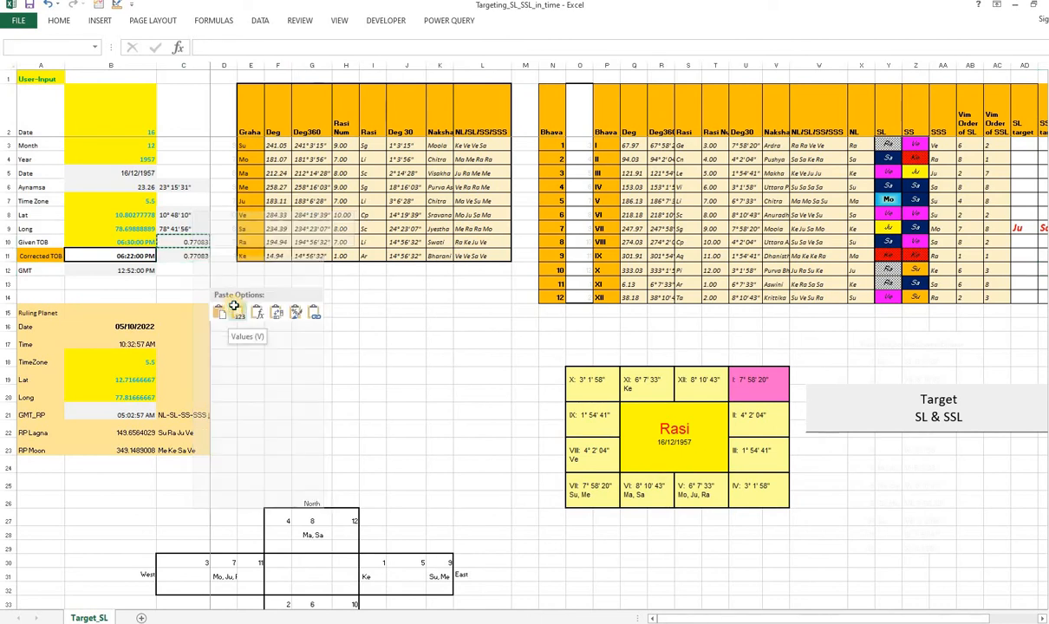
left_click(223, 296)
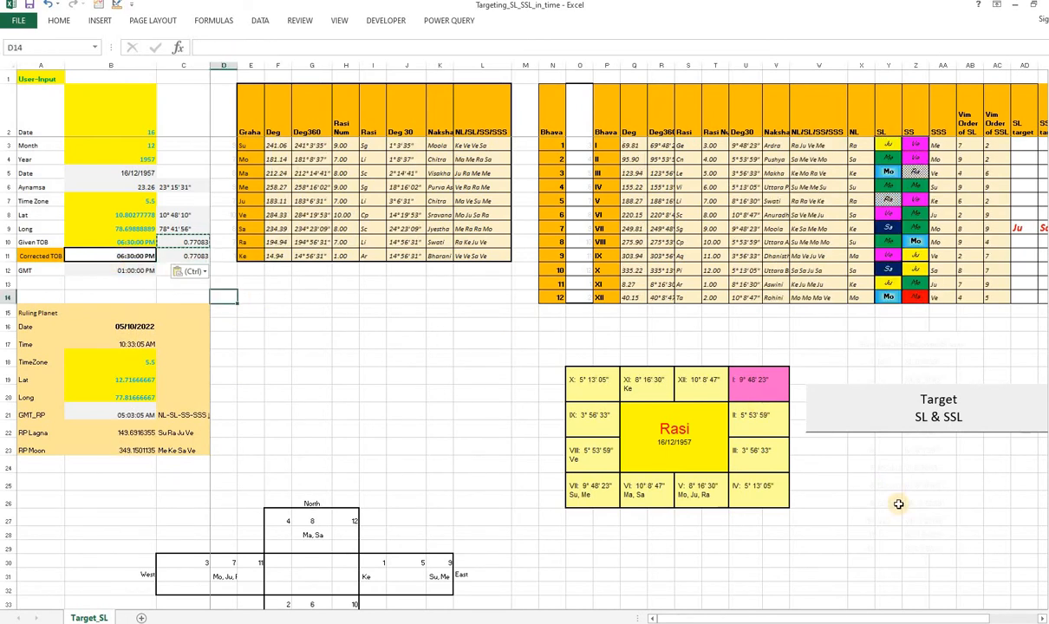
- Compare Bhava VII's current SL and SS cells with the SL target and SS target in its row
scroll(984, 582, "right", 5)
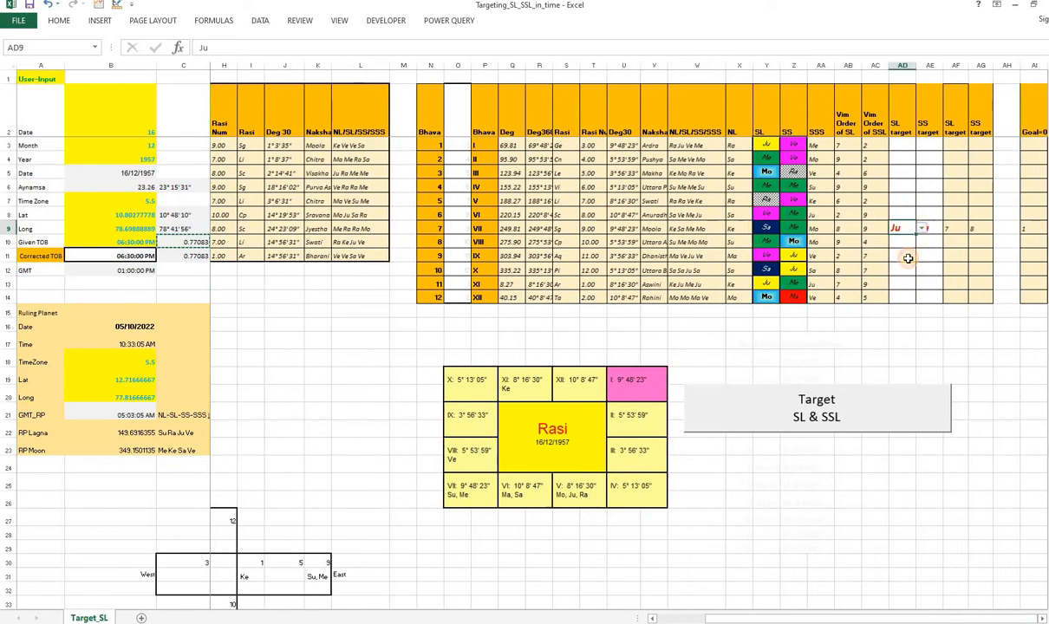
left_click(903, 256)
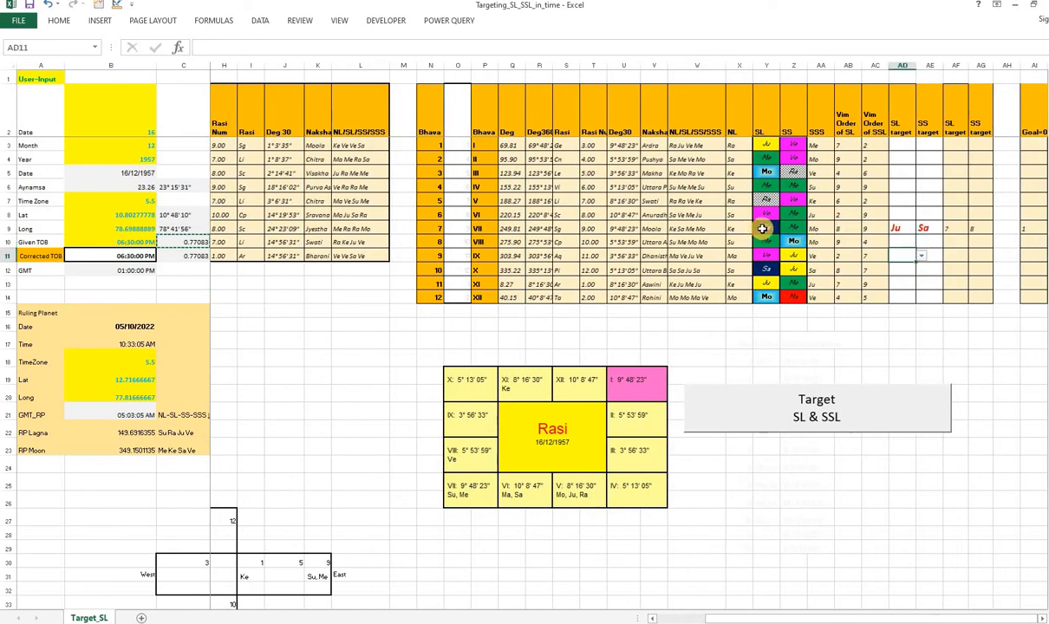
left_click(762, 228)
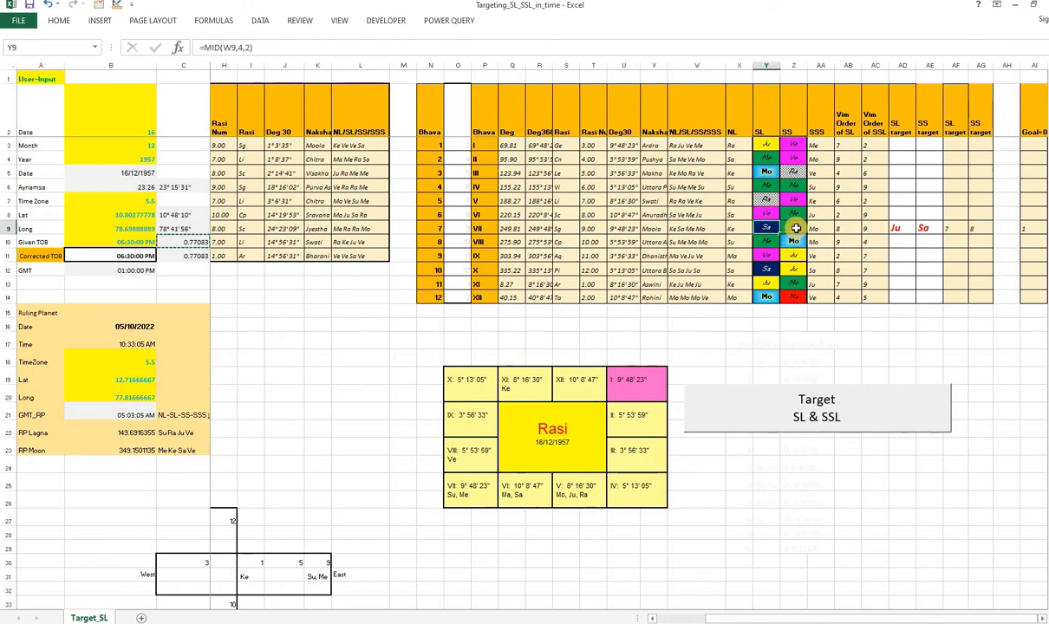
key("Right")
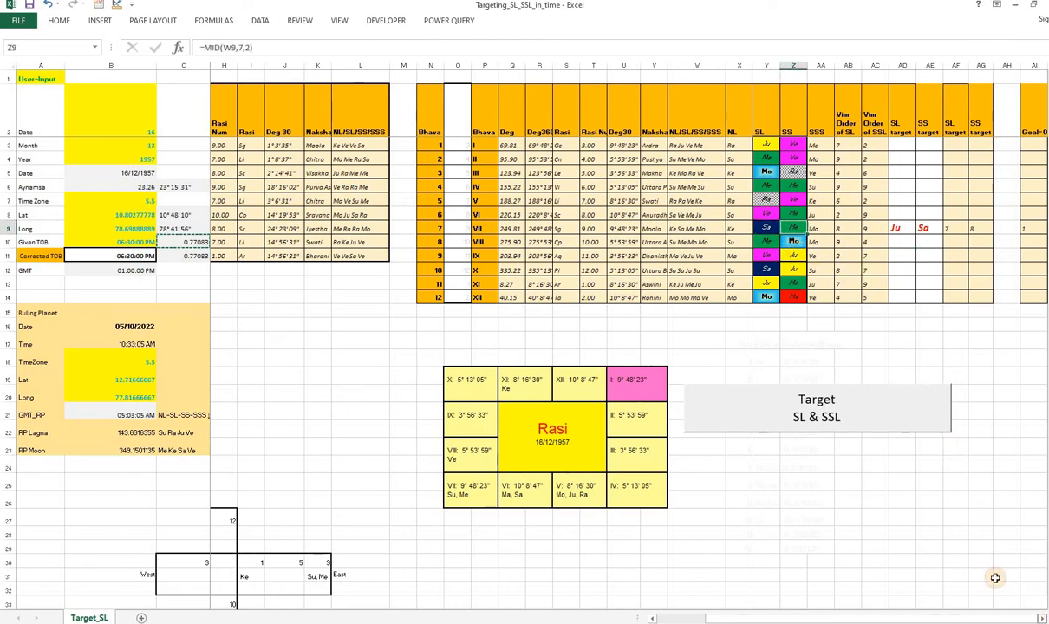
- Examine the Goal=0 formula for Bhava VII in cell AI9
scroll(972, 391, "right", 3)
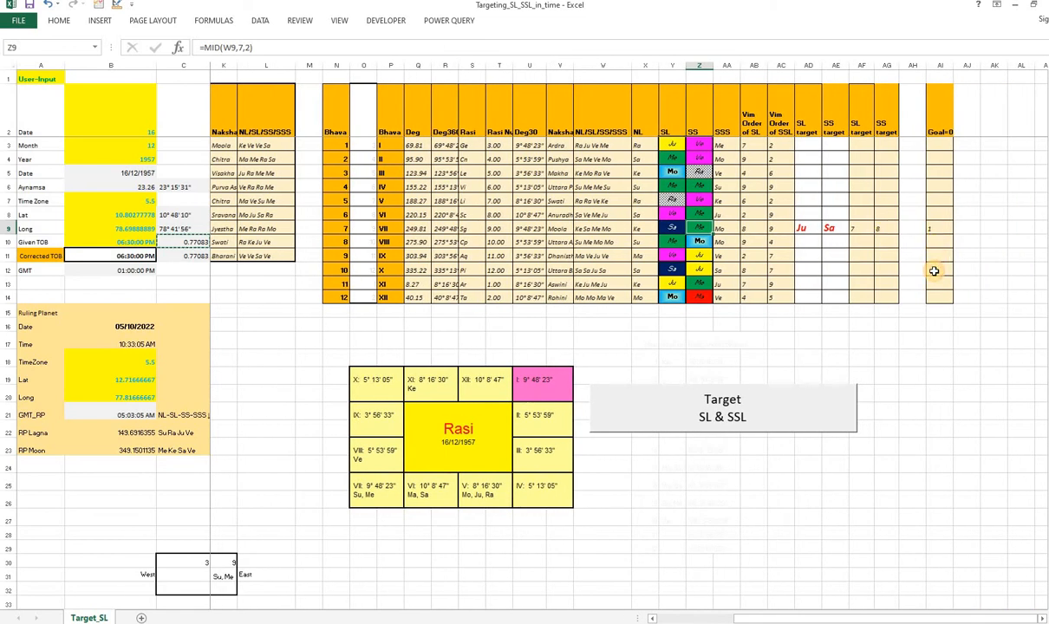
left_click(938, 228)
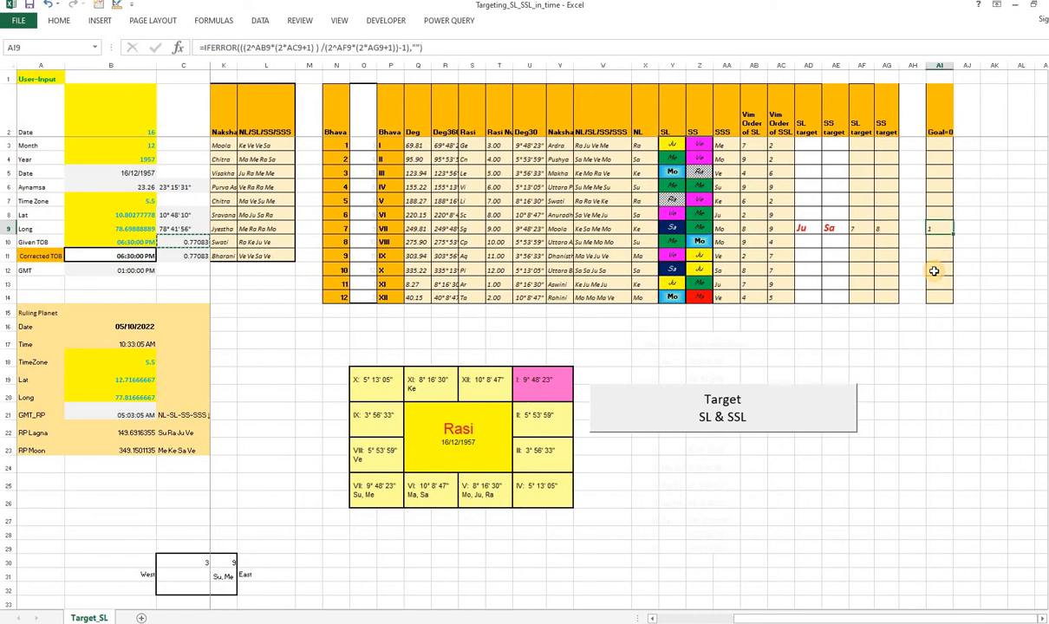
left_click(215, 22)
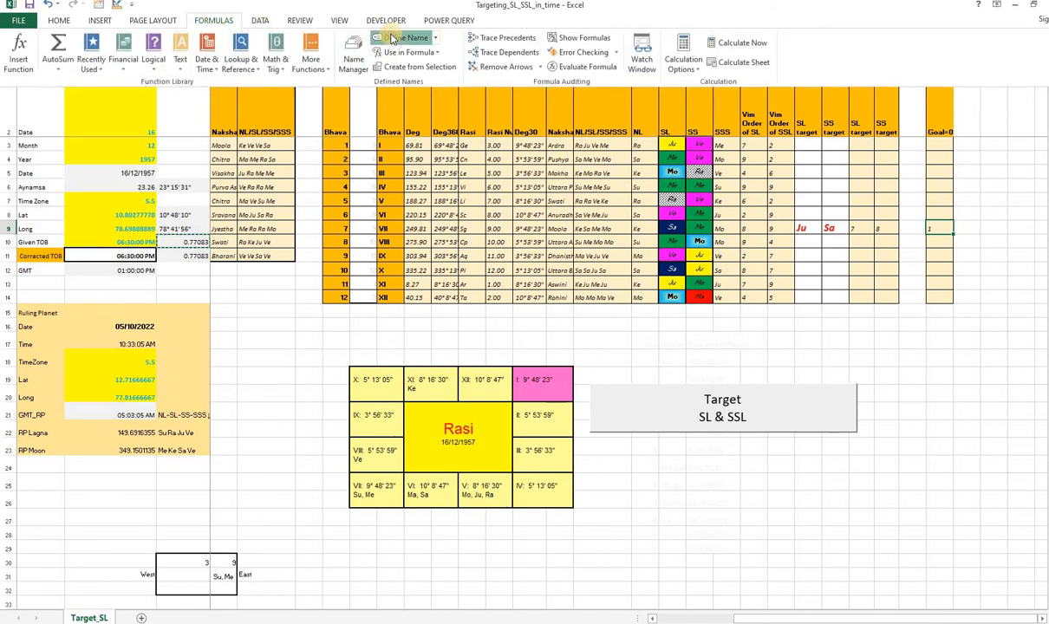
left_click(393, 39)
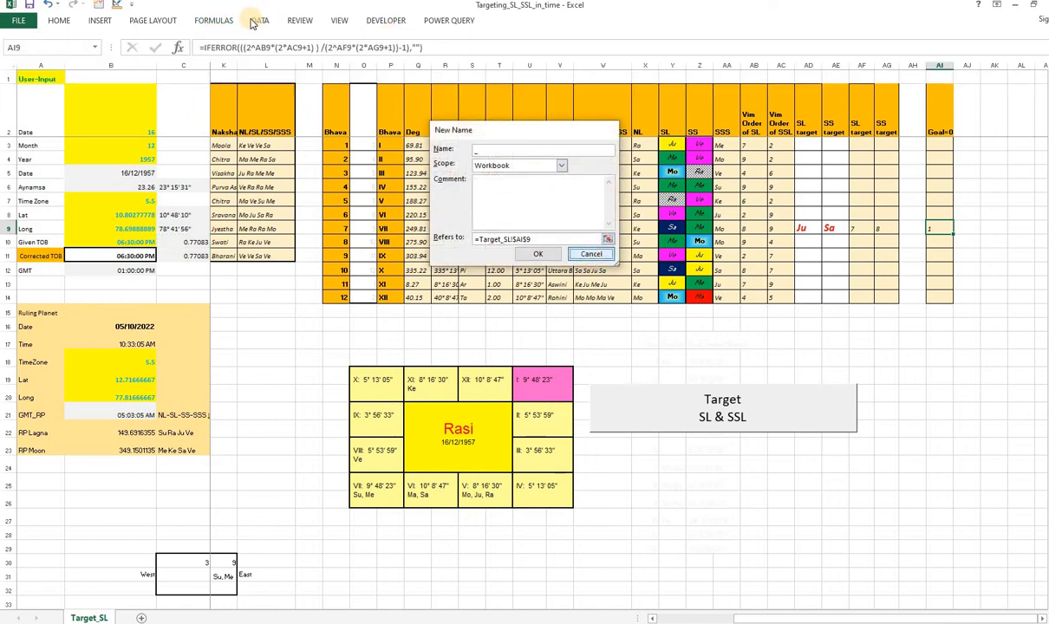
key("Escape")
- Redirect the defined name Goal_Seek to Bhava VII's Goal=0 cell, =Target_SL!$AI$9, and close the name list
left_click(209, 21)
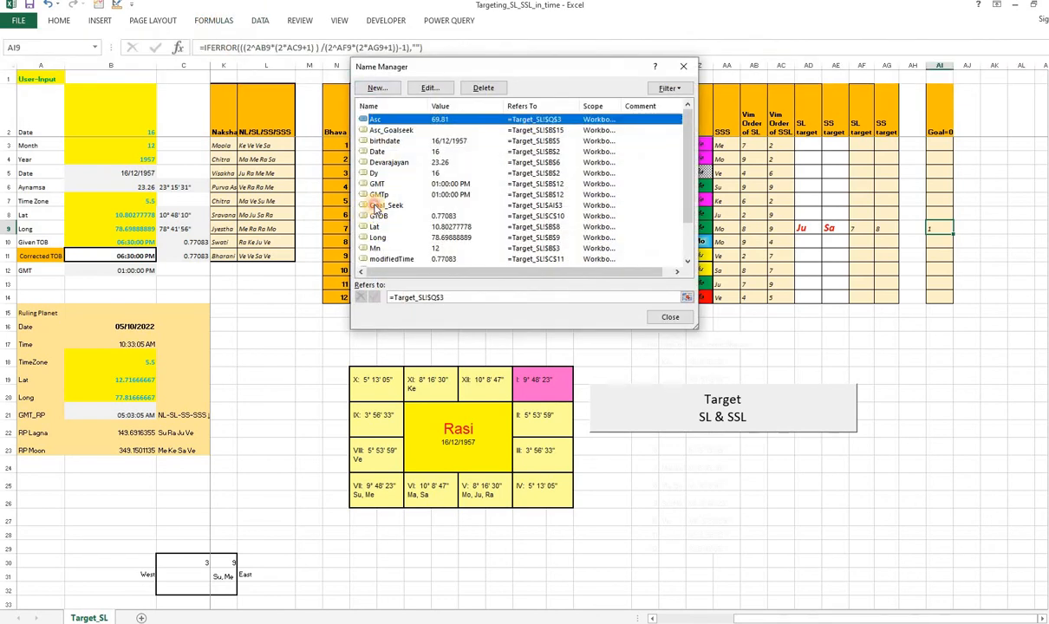
left_click(443, 206)
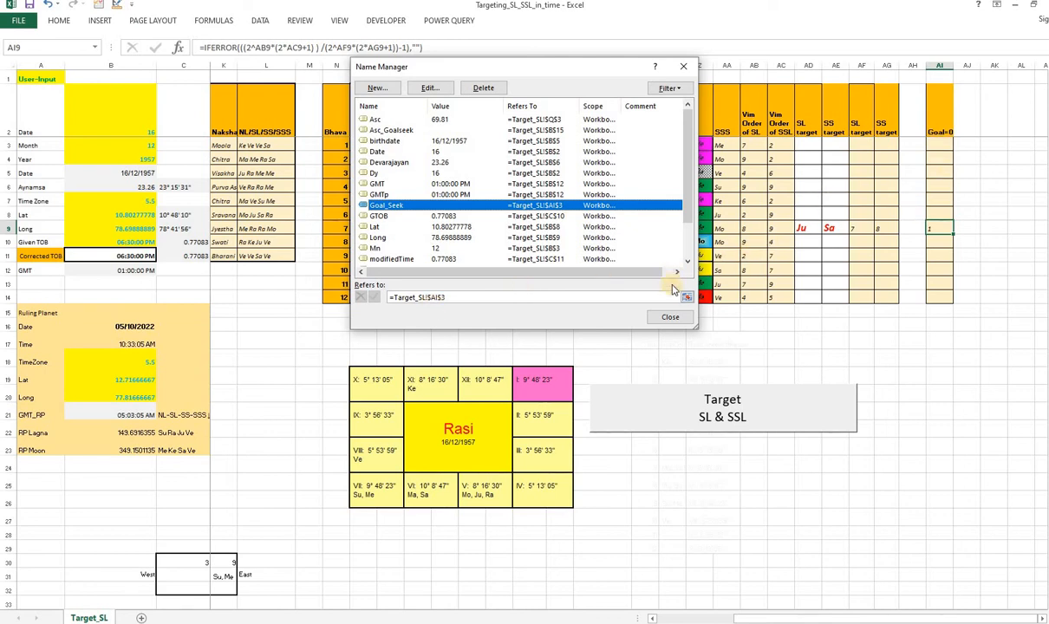
left_click(938, 229)
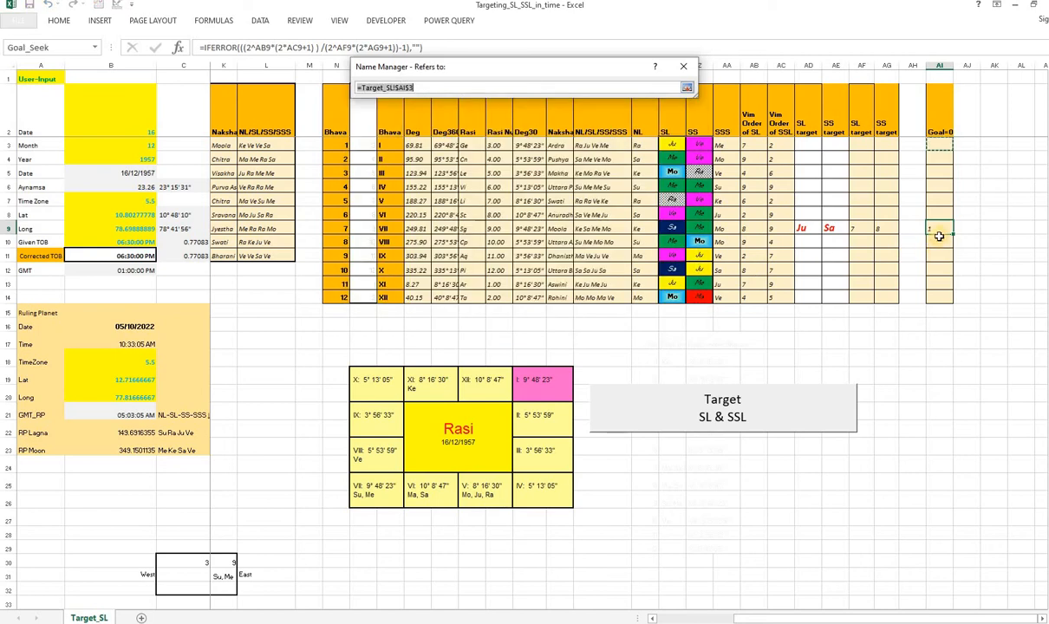
left_click(688, 88)
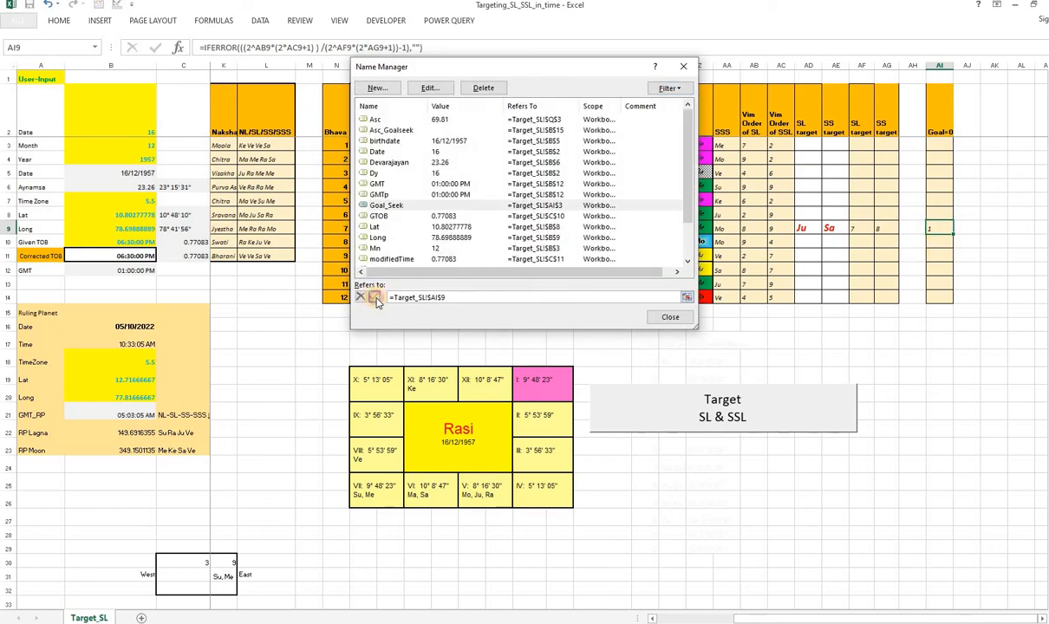
left_click(373, 298)
left_click(675, 318)
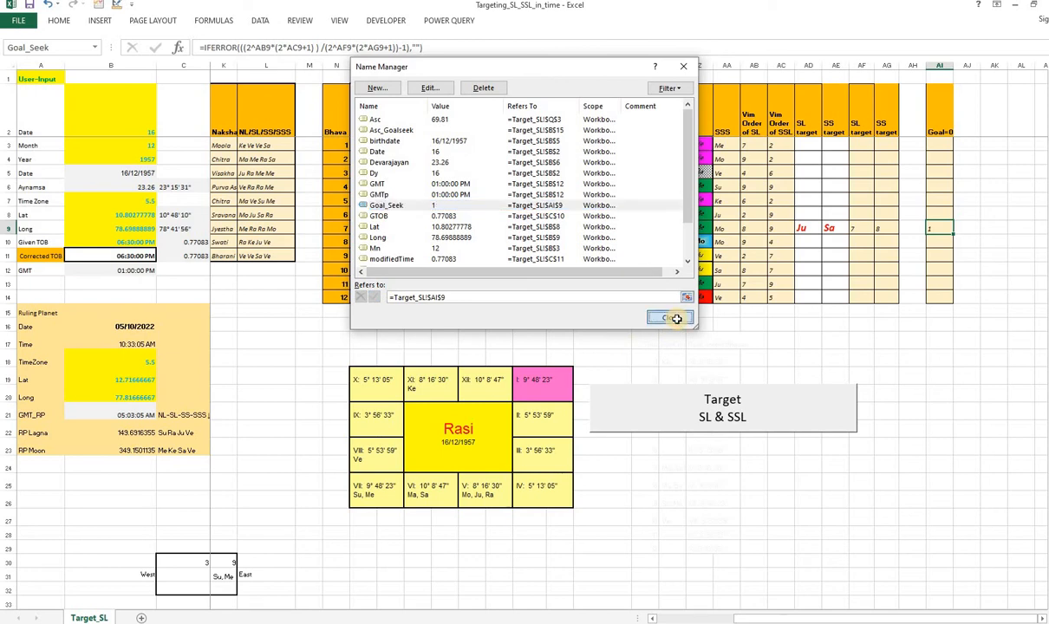
- Run the Target SL & SSL macro to seek a corrected birth time for Bhava VII's Ju and Sa targets
left_click(685, 410)
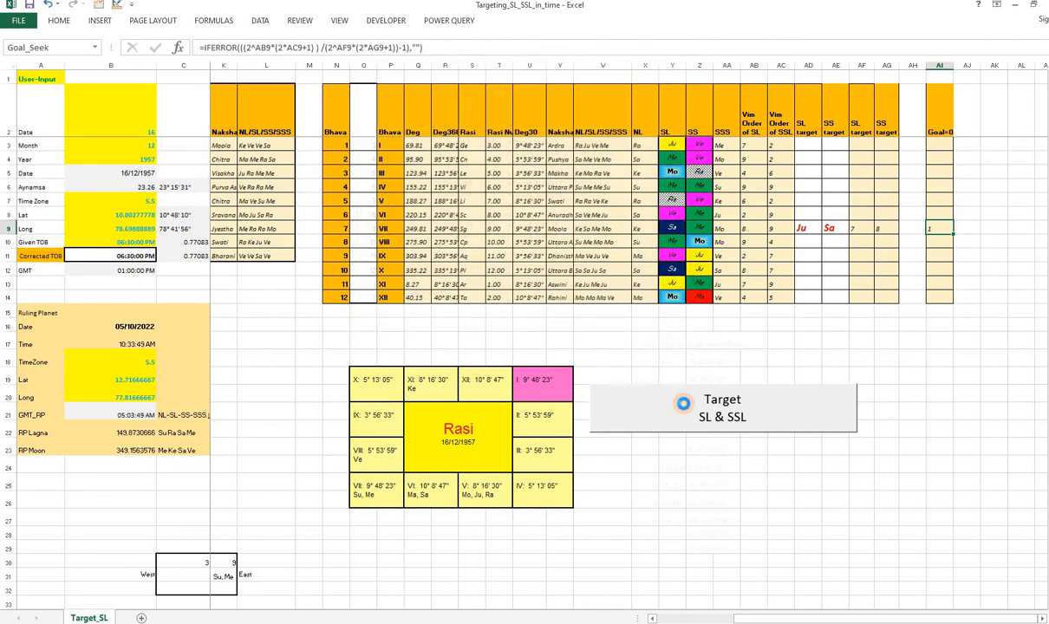